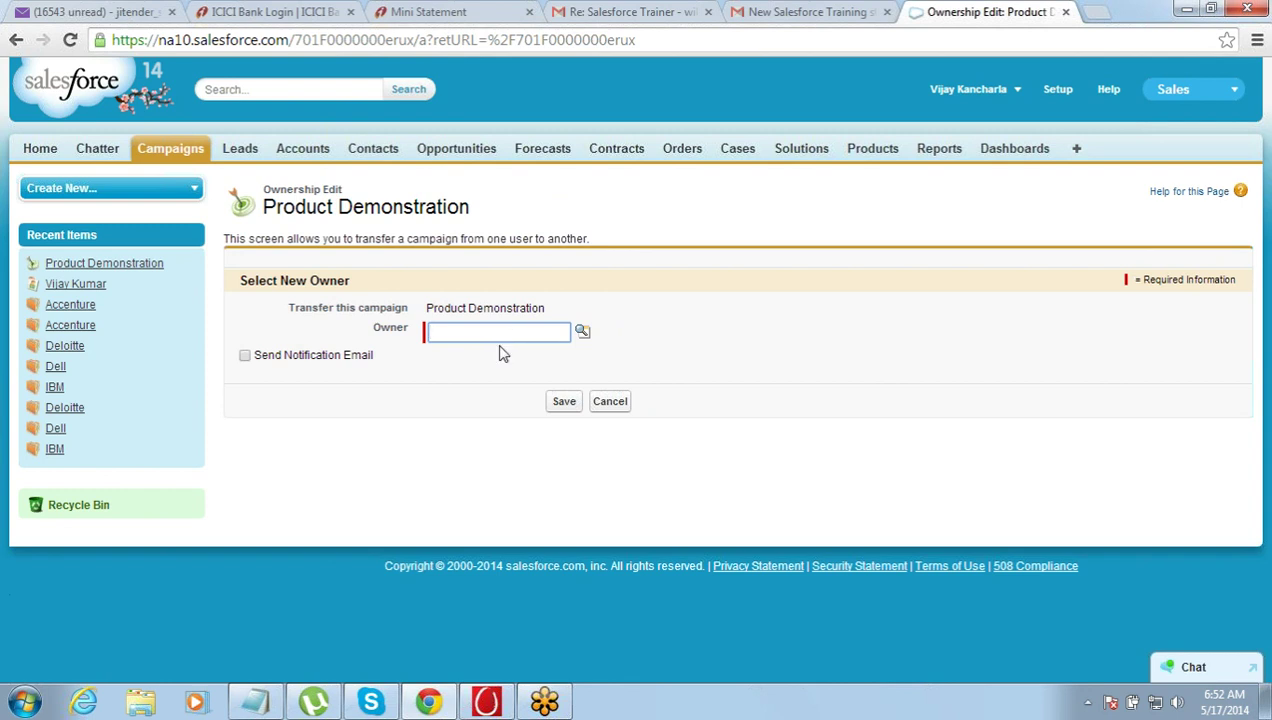
Cancel the campaign's ownership change and open the mass transfer page for accounts in the Data Management setup.
left_click(619, 412)
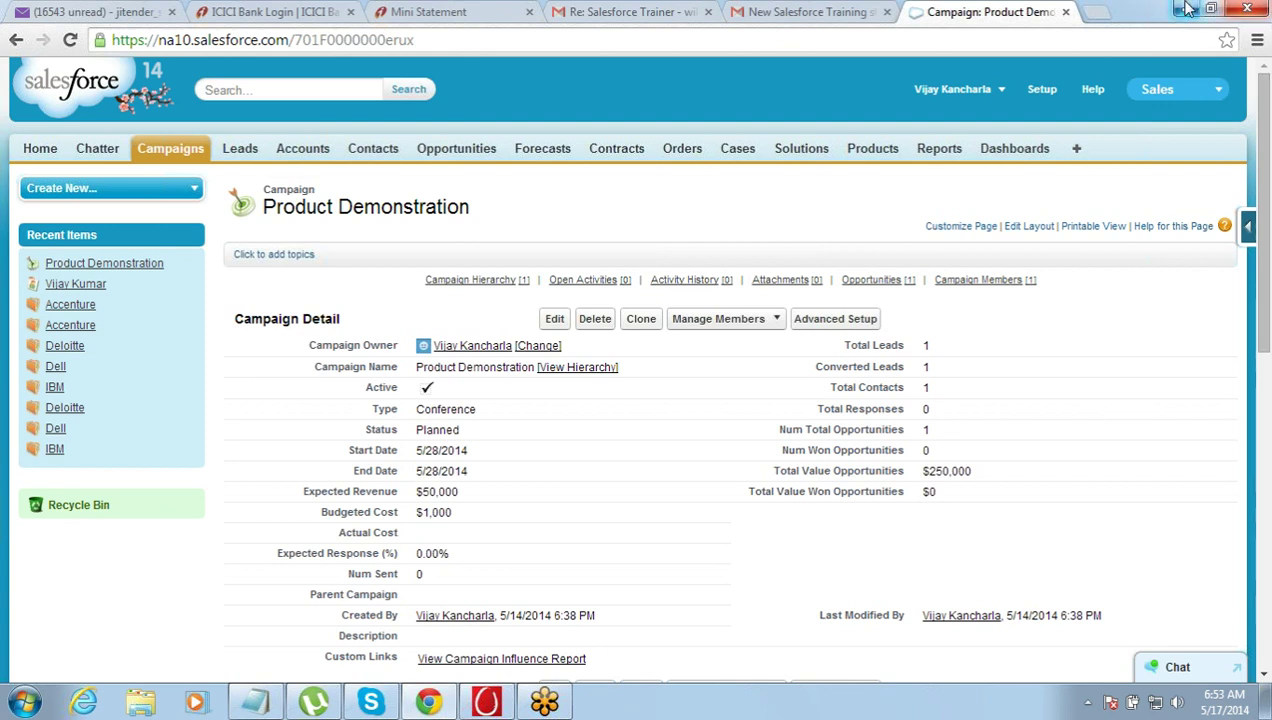
left_click(1048, 93)
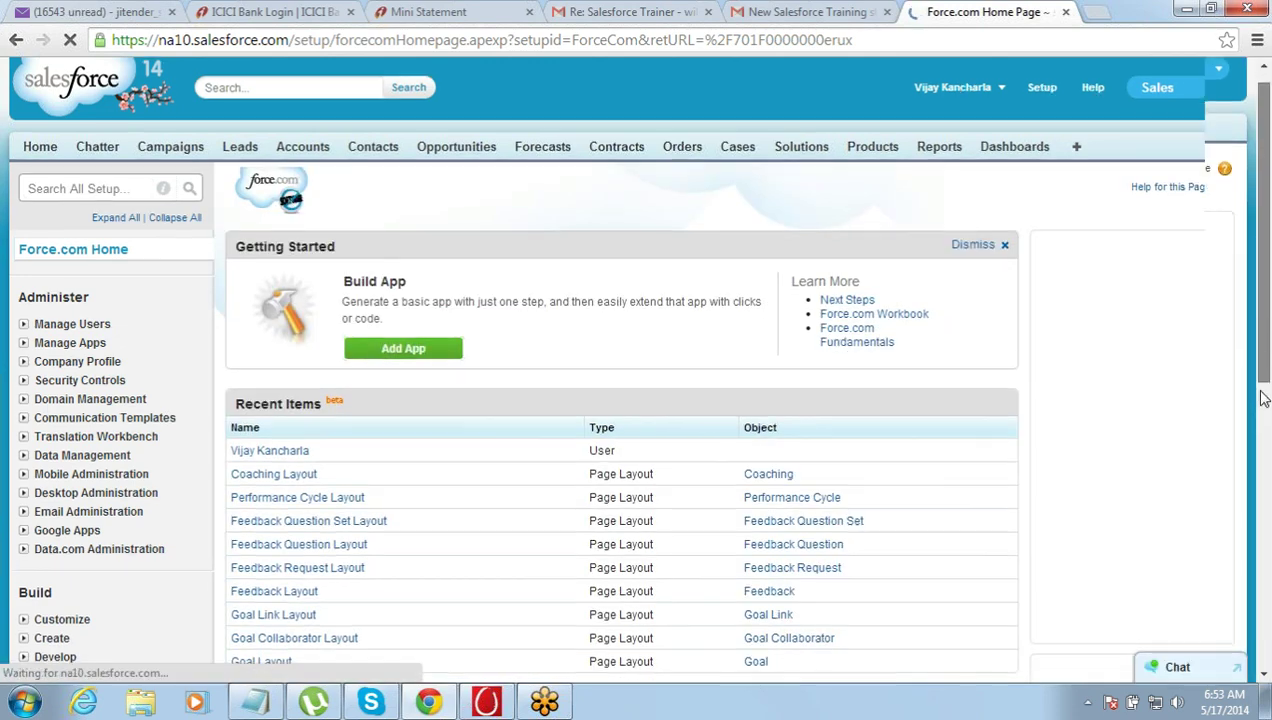
left_click_drag(1262, 380, 1235, 420)
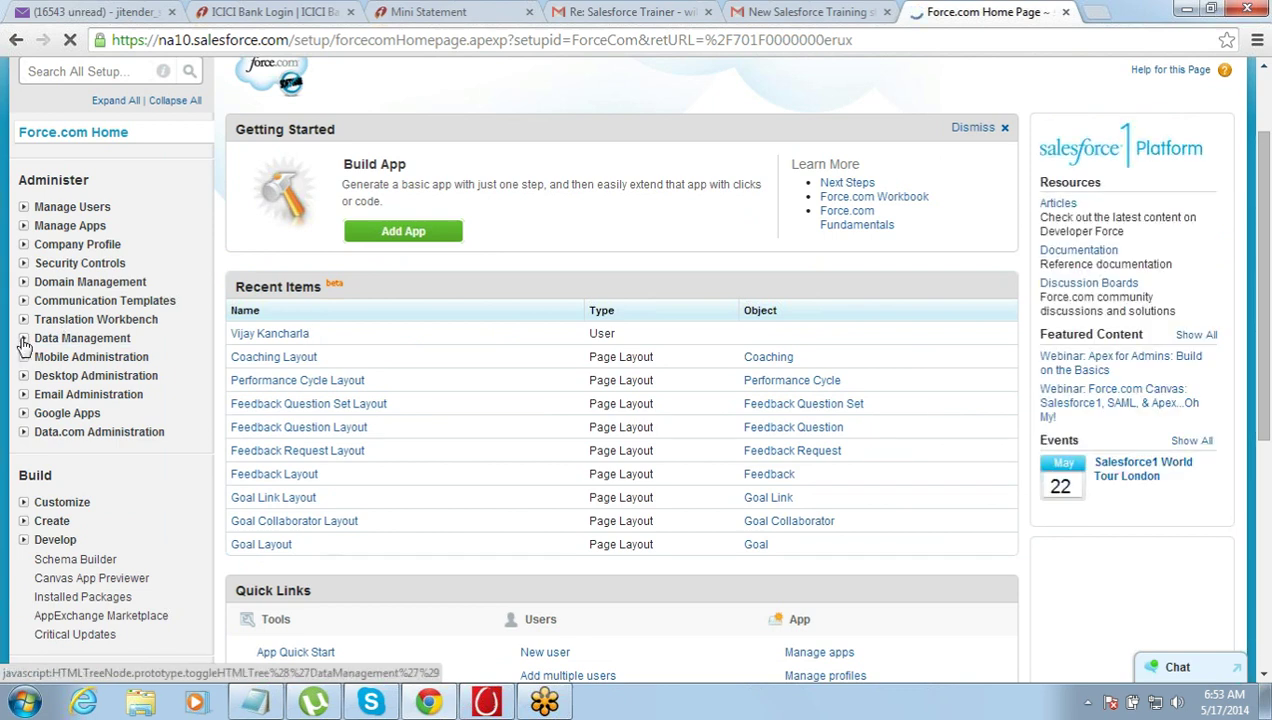
left_click(23, 339)
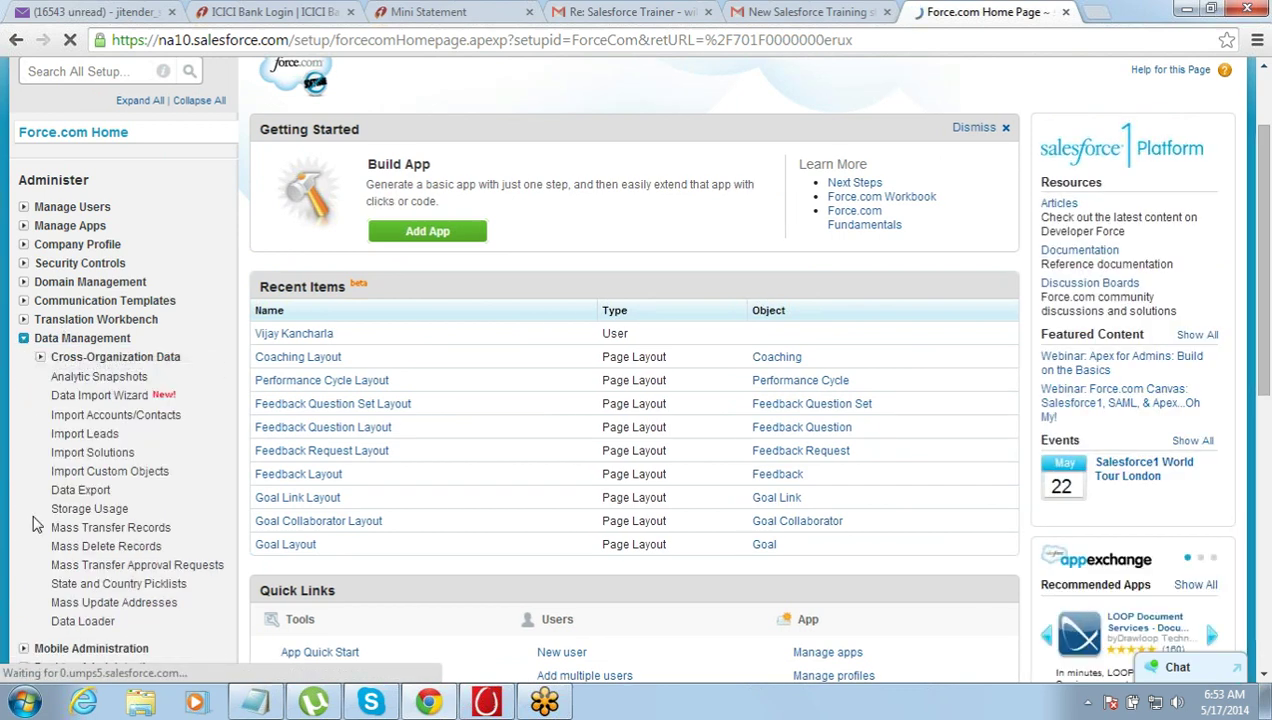
left_click(83, 531)
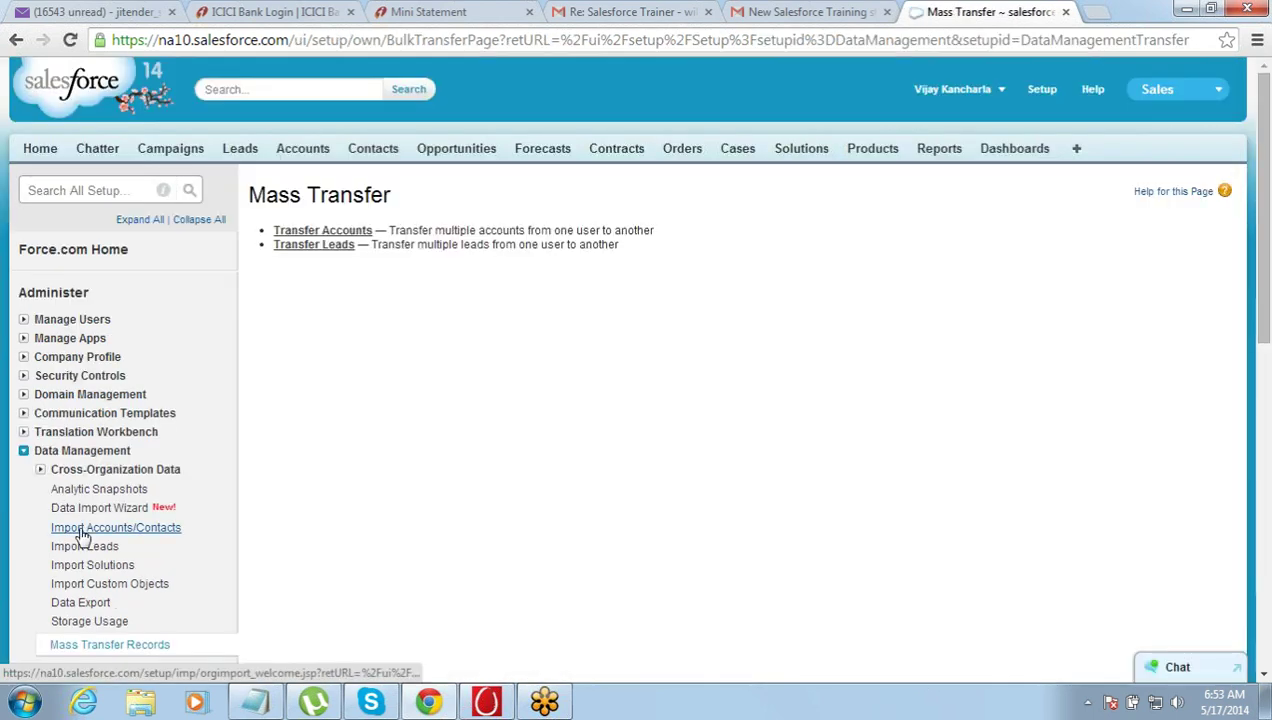
left_click(324, 232)
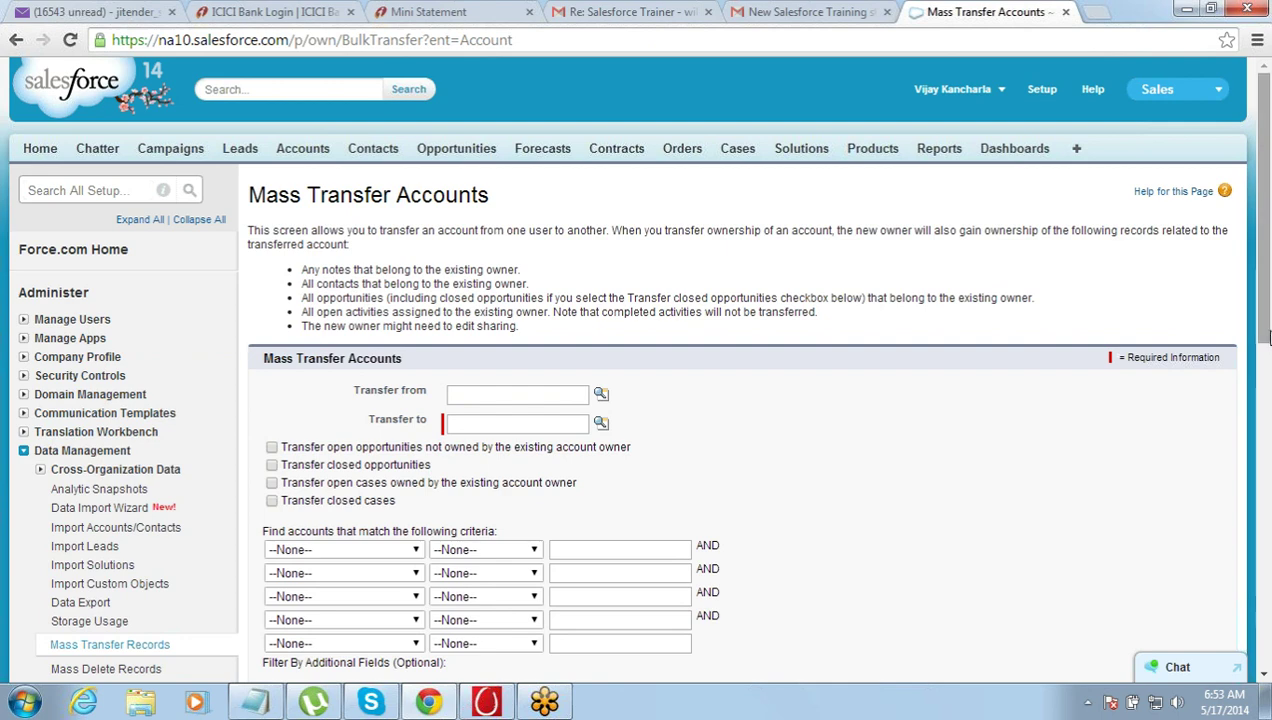
Fill both Transfer from and Transfer to with the recently viewed user by looking the user up.
scroll(1190, 356, "down", 1)
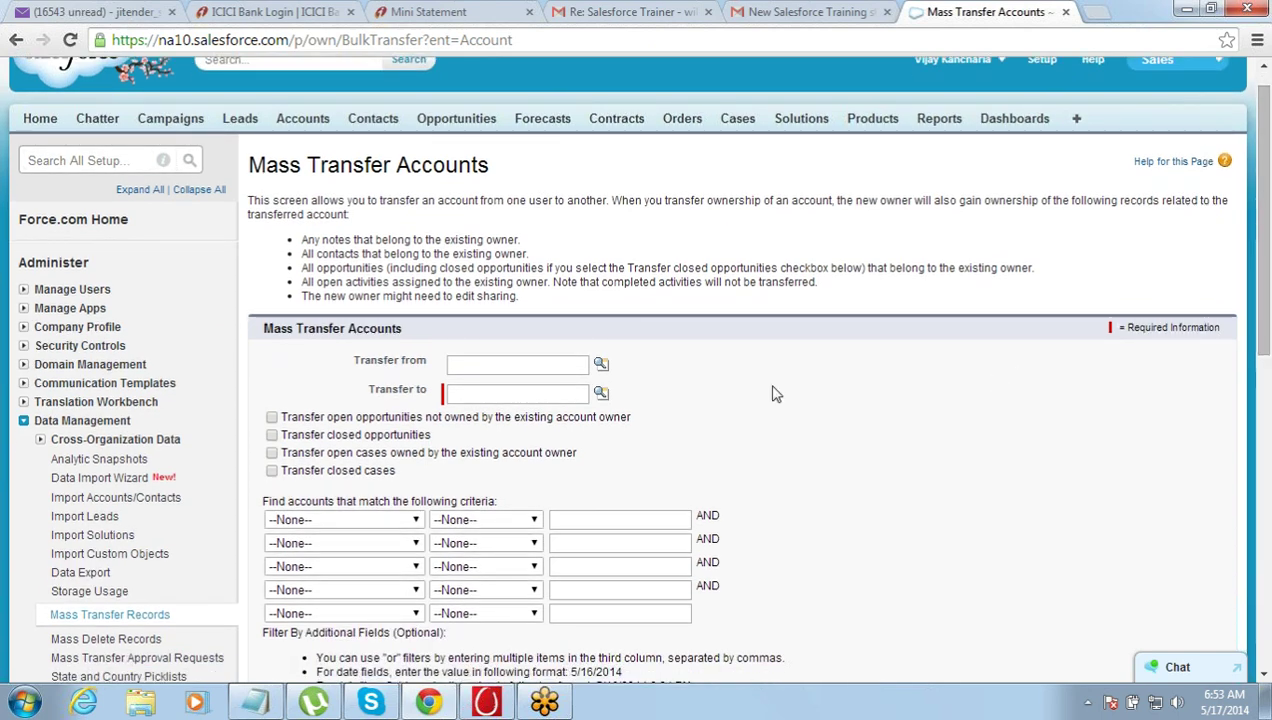
left_click(600, 363)
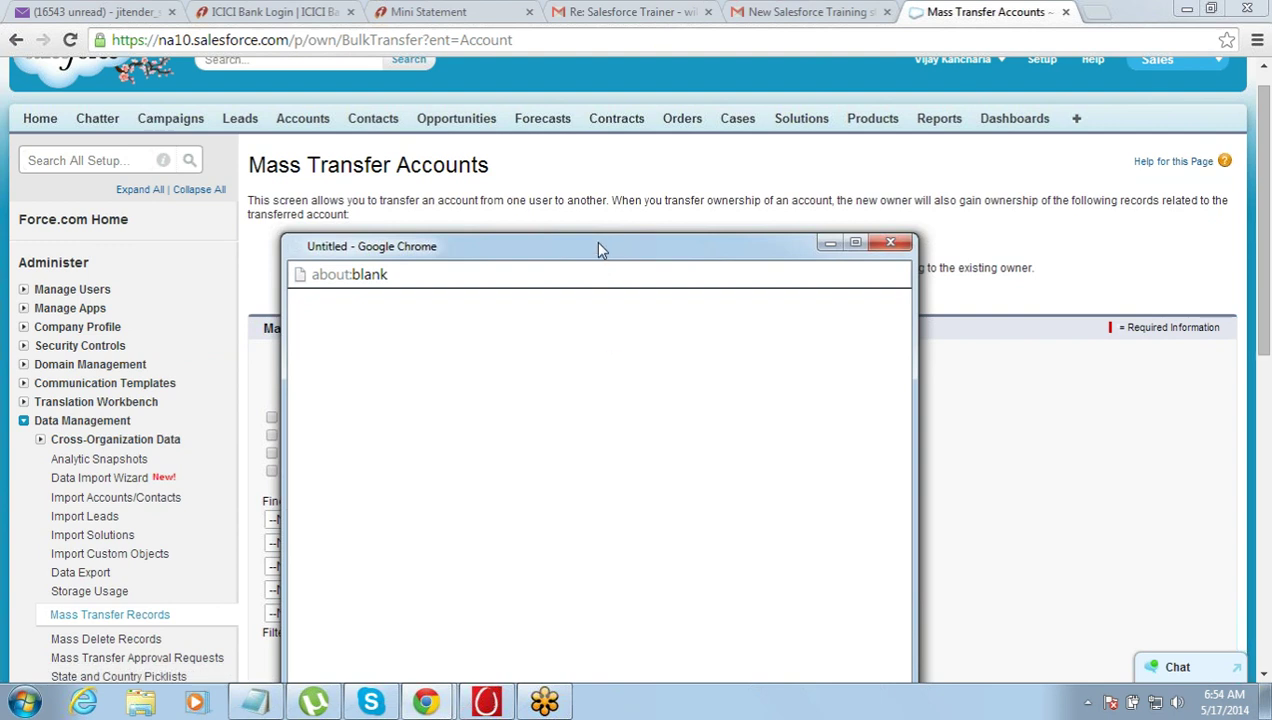
left_click_drag(600, 248, 683, 68)
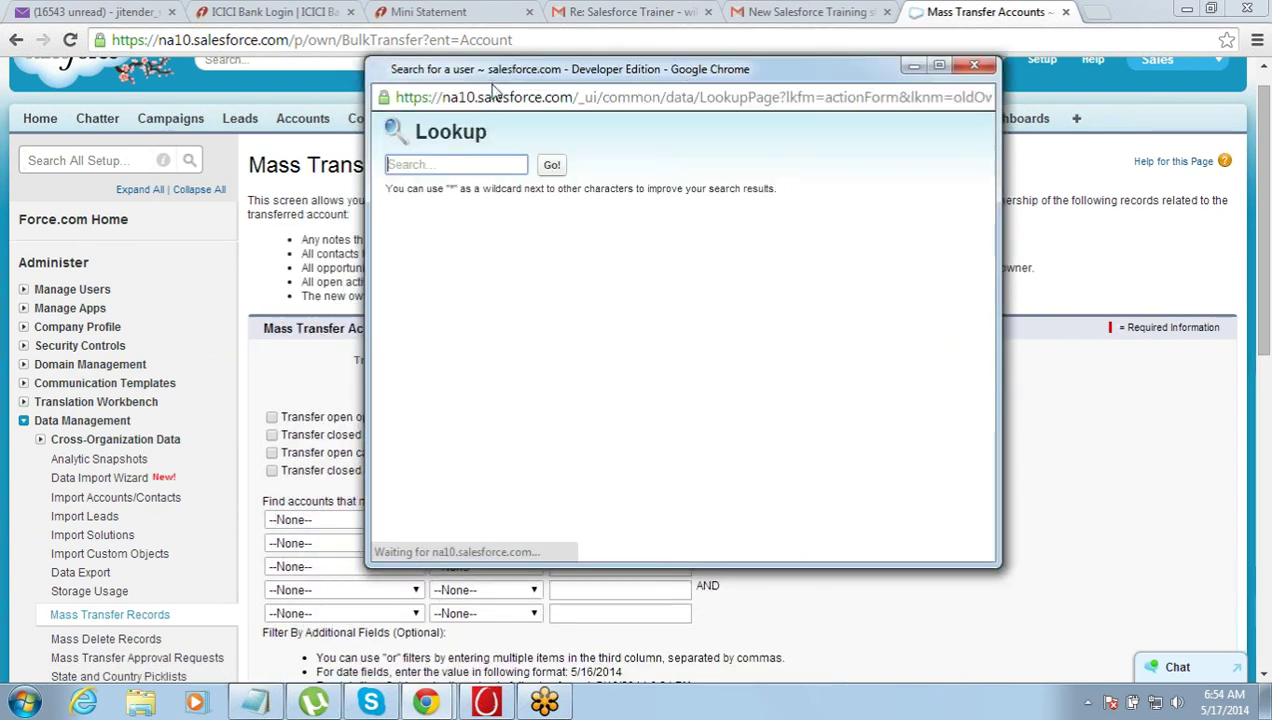
left_click(421, 299)
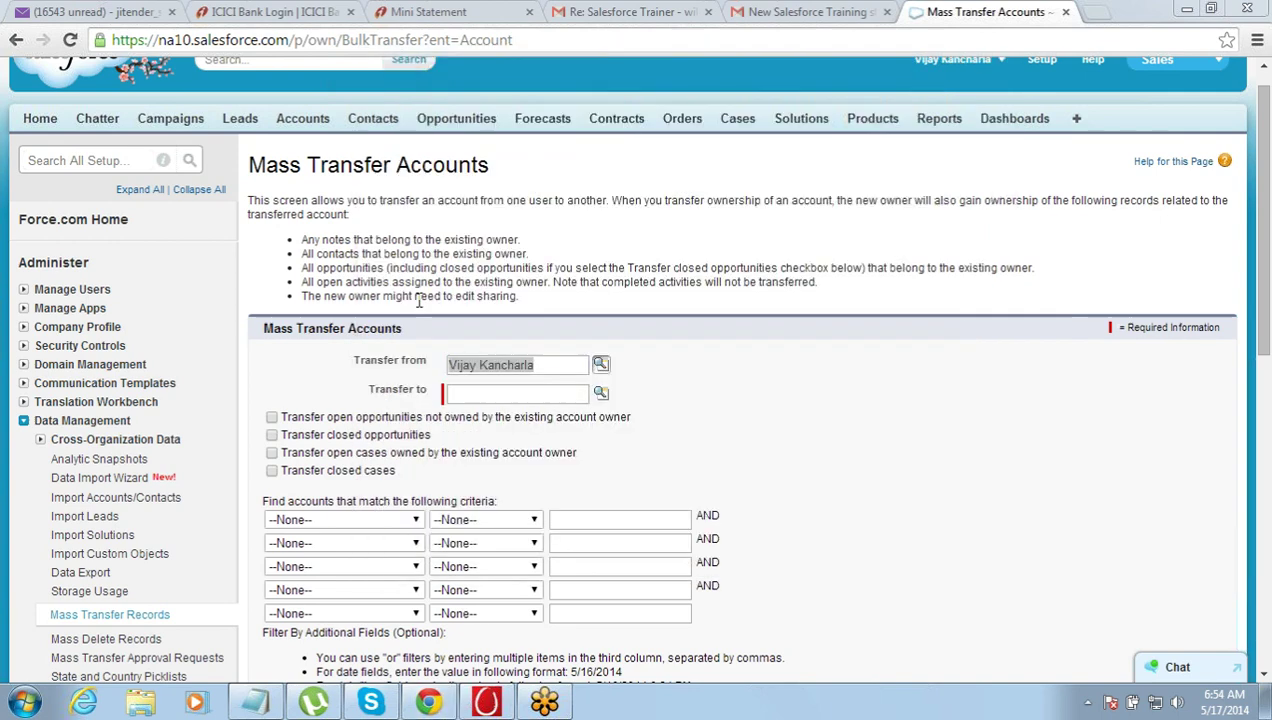
left_click(548, 393)
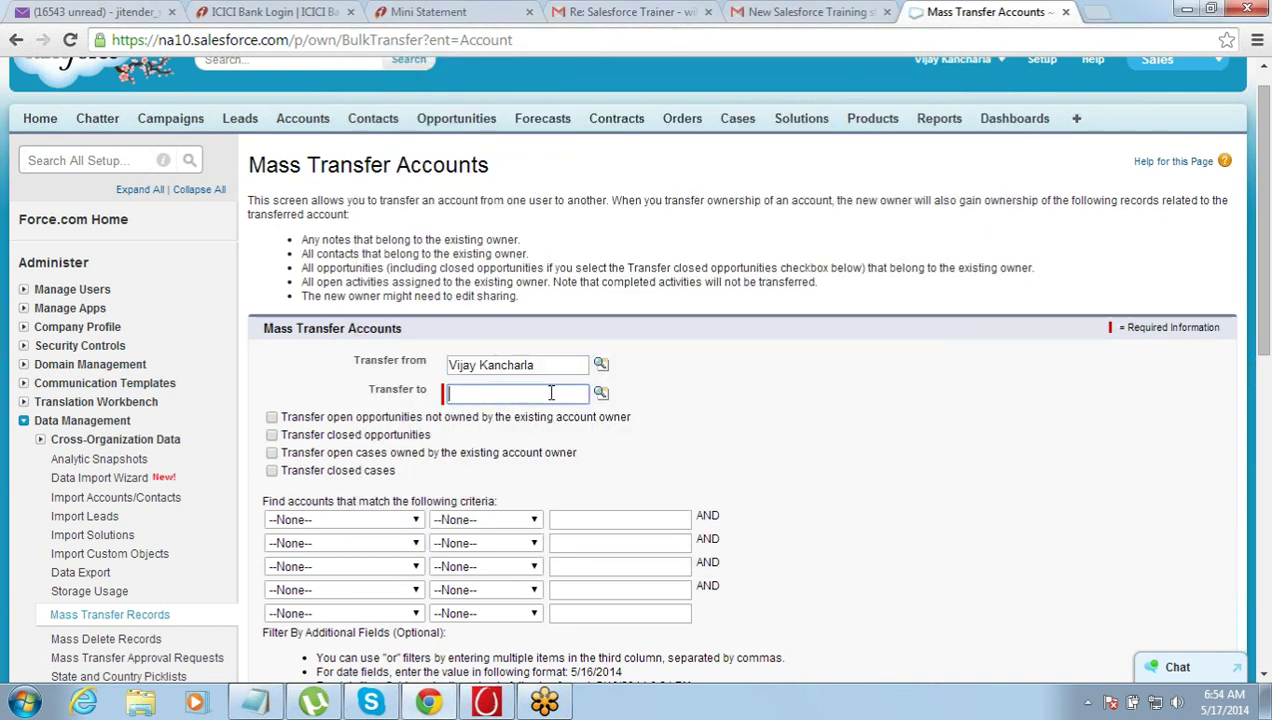
left_click(601, 396)
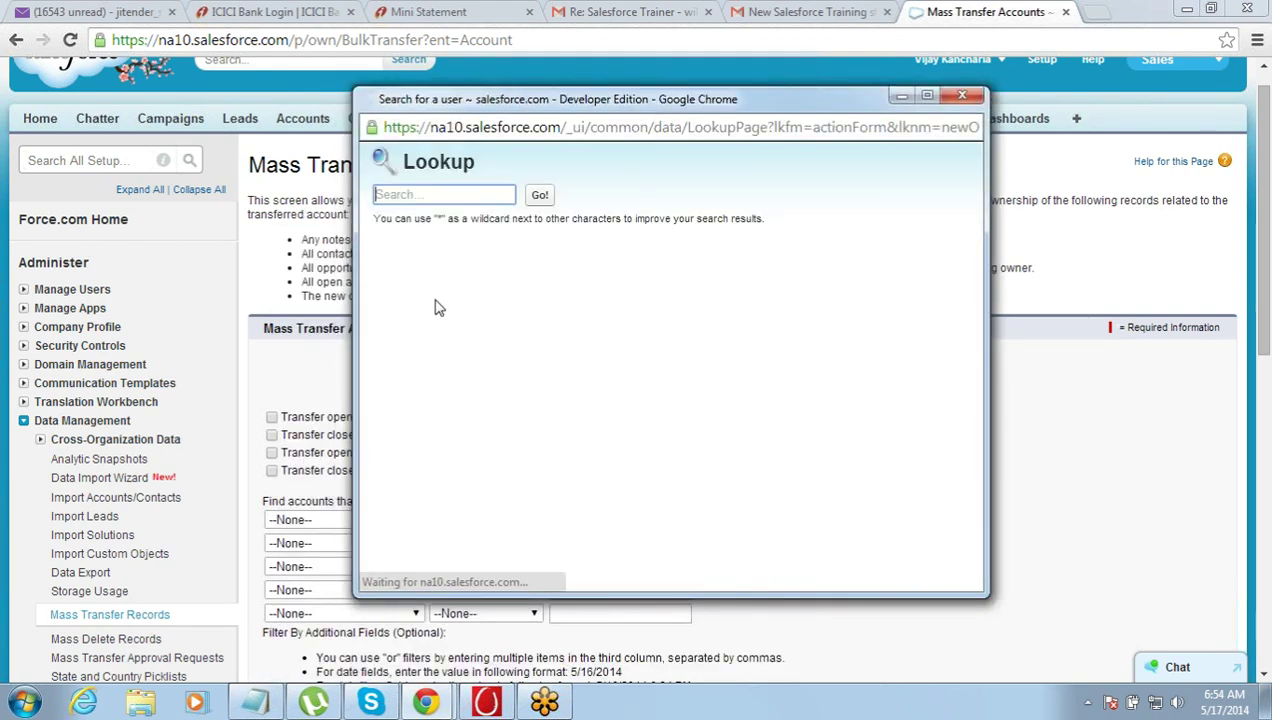
left_click(537, 196)
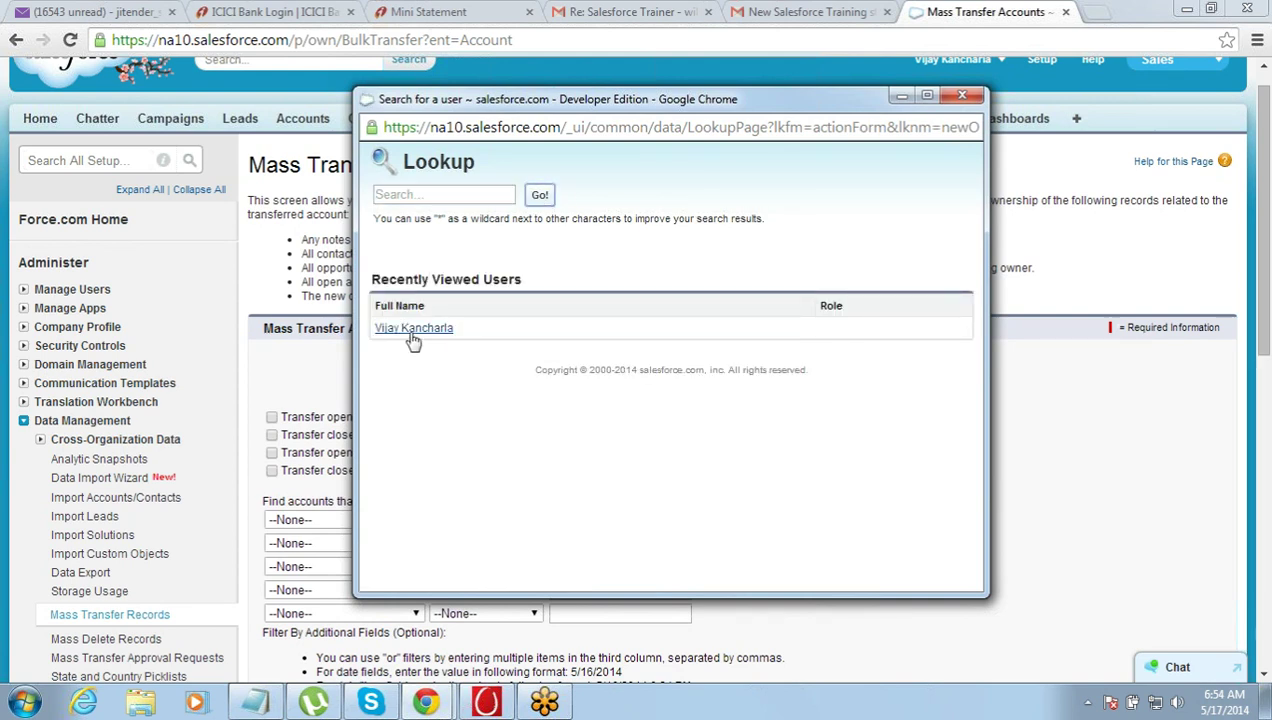
left_click(413, 329)
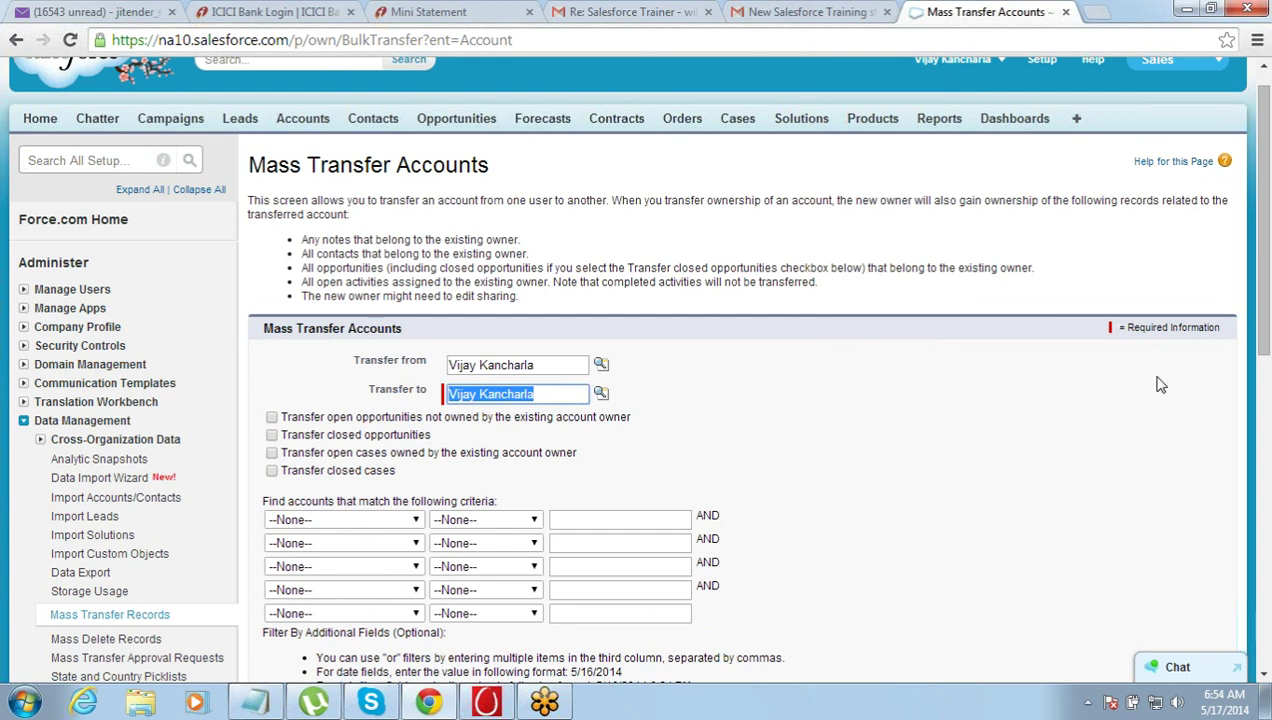
Set the first account search criterion to Created Date equals 5/15/2014.
left_click_drag(1262, 350, 1262, 430)
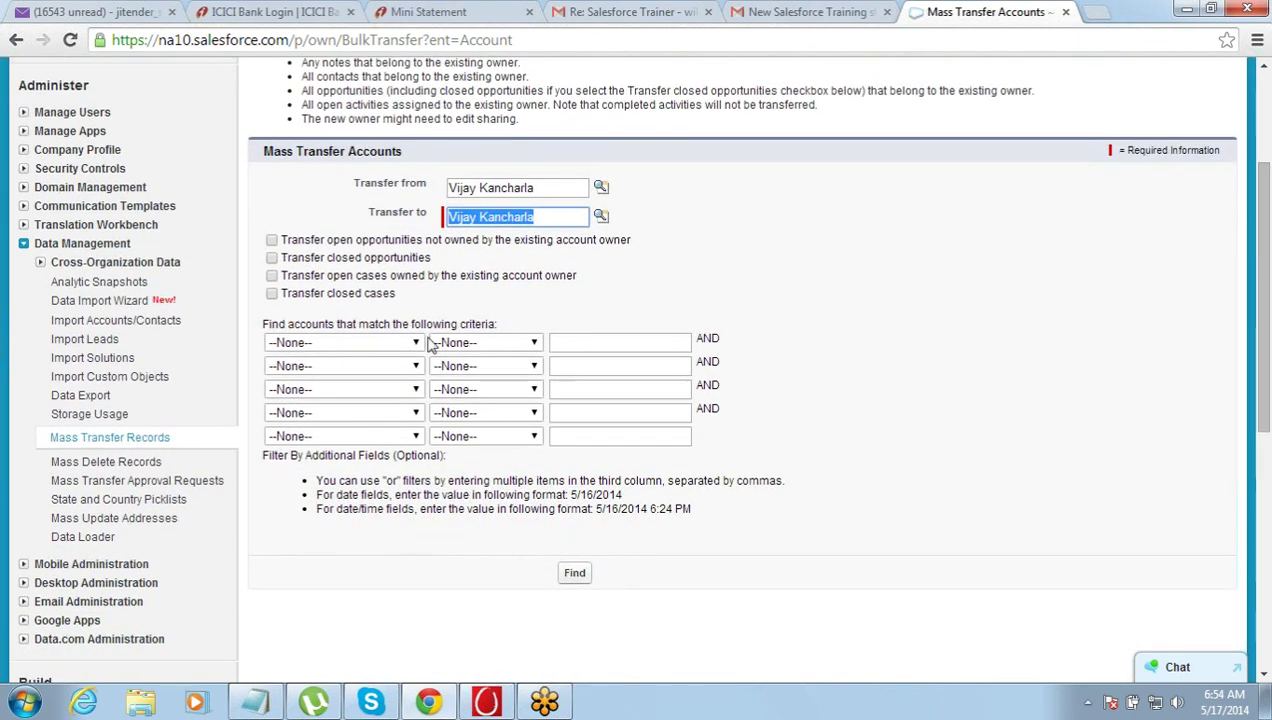
left_click(398, 344)
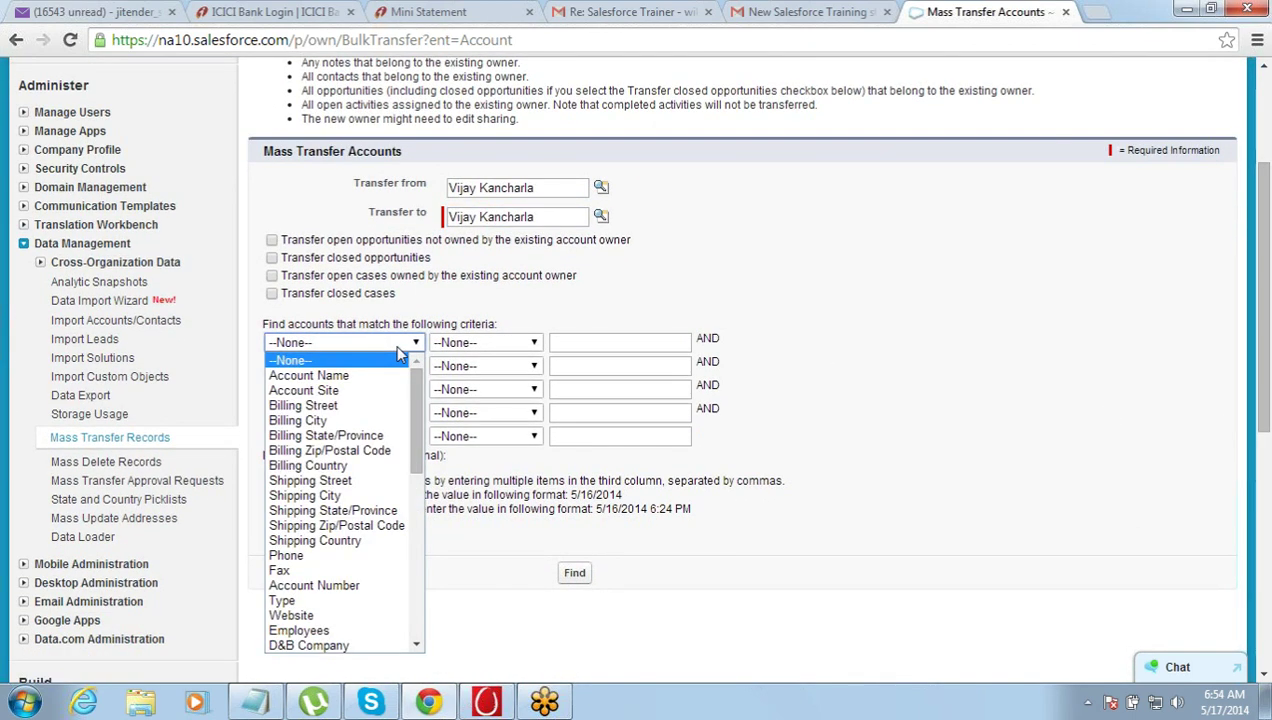
left_click_drag(420, 405, 425, 527)
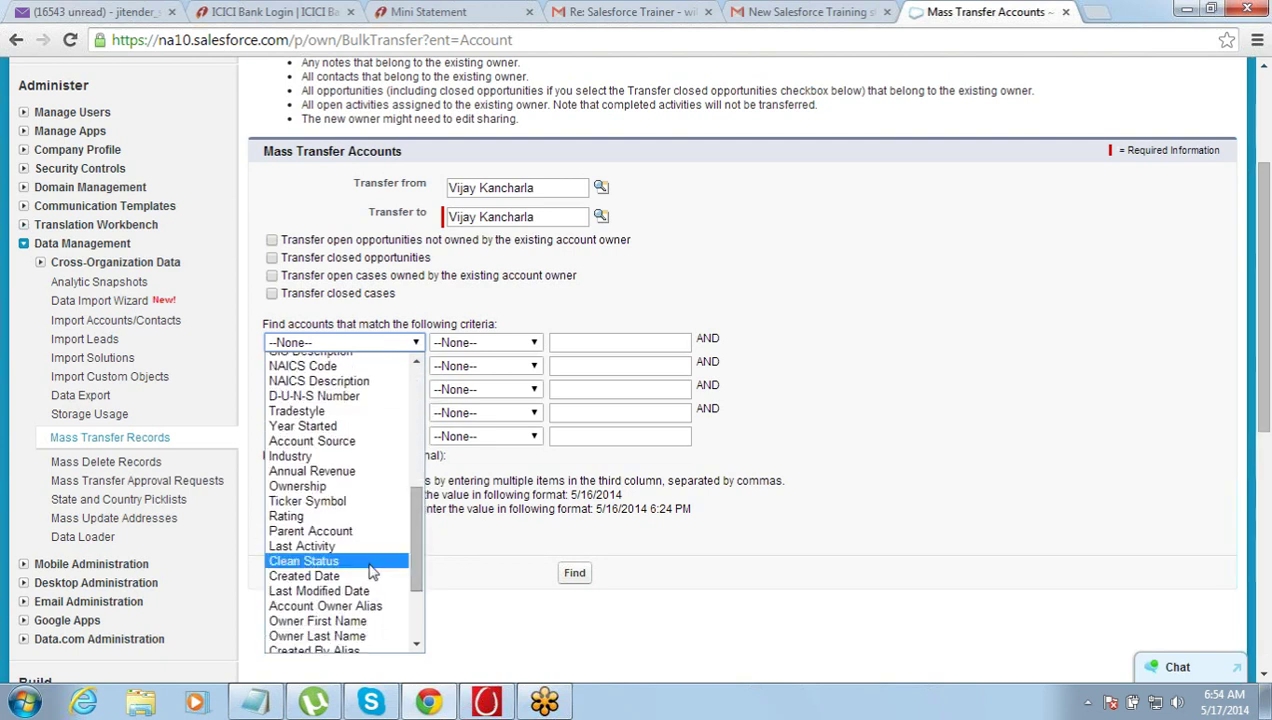
left_click(305, 576)
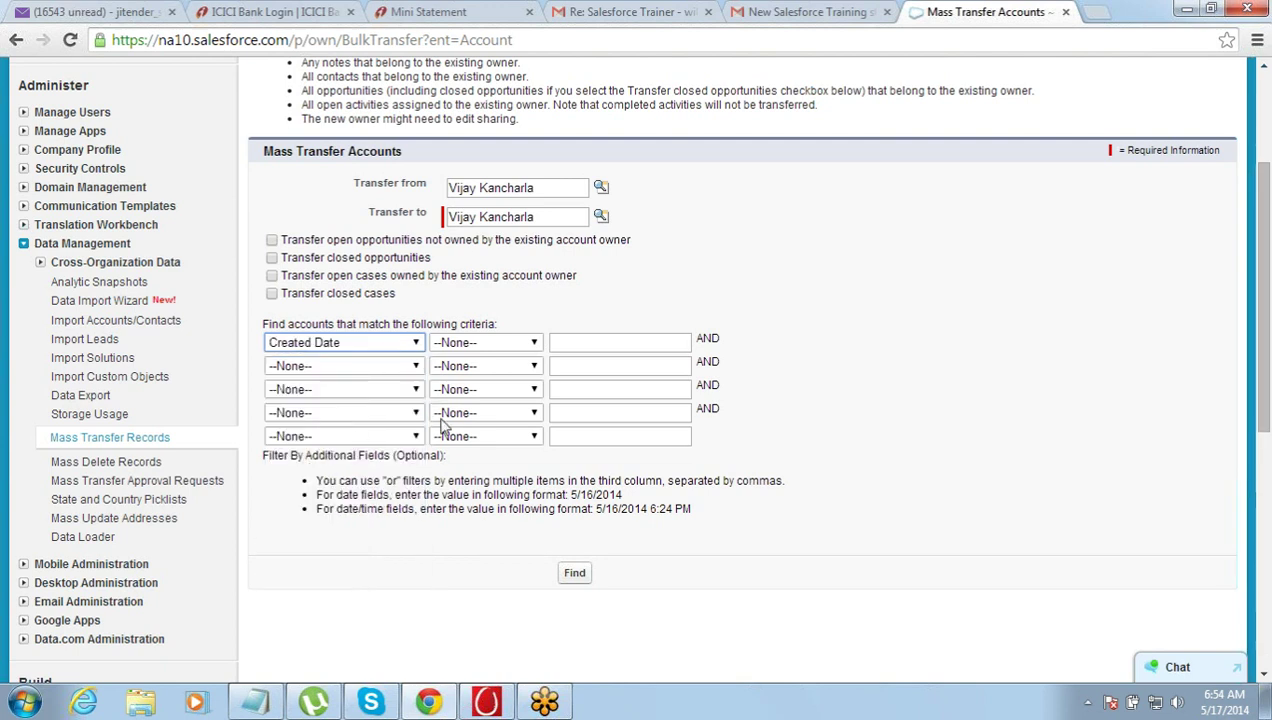
left_click(490, 343)
left_click(472, 374)
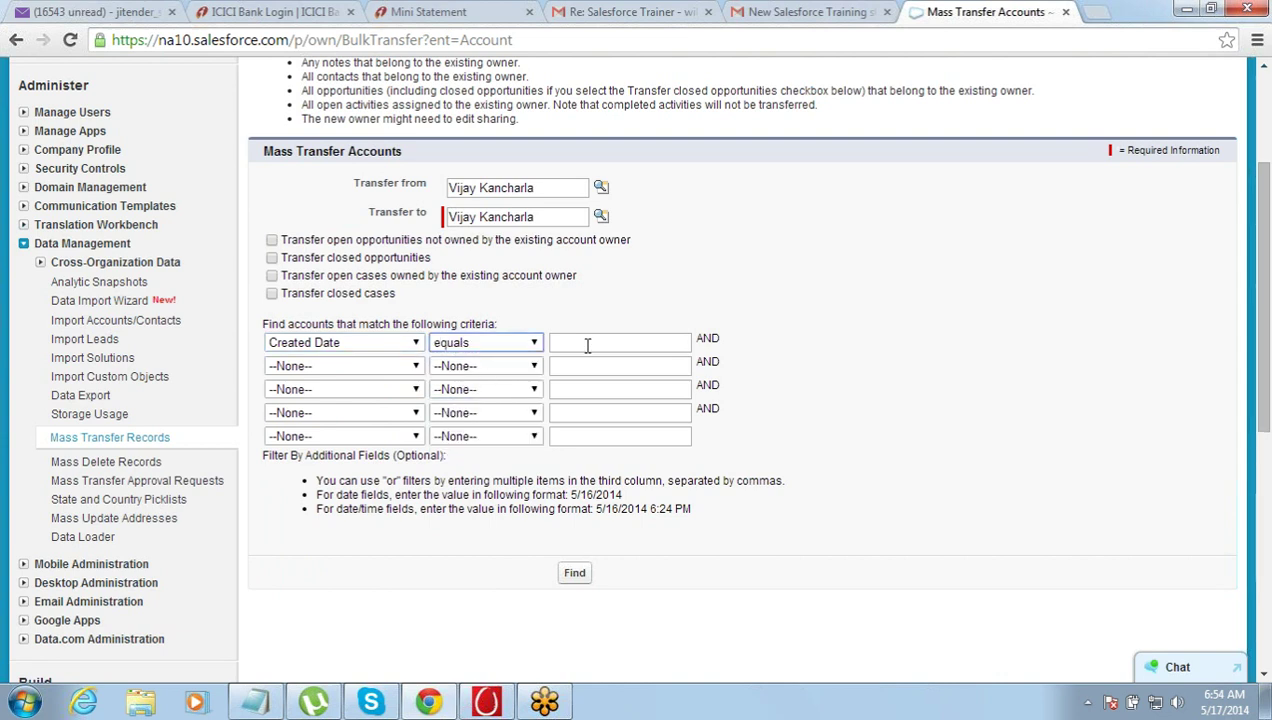
left_click(587, 342)
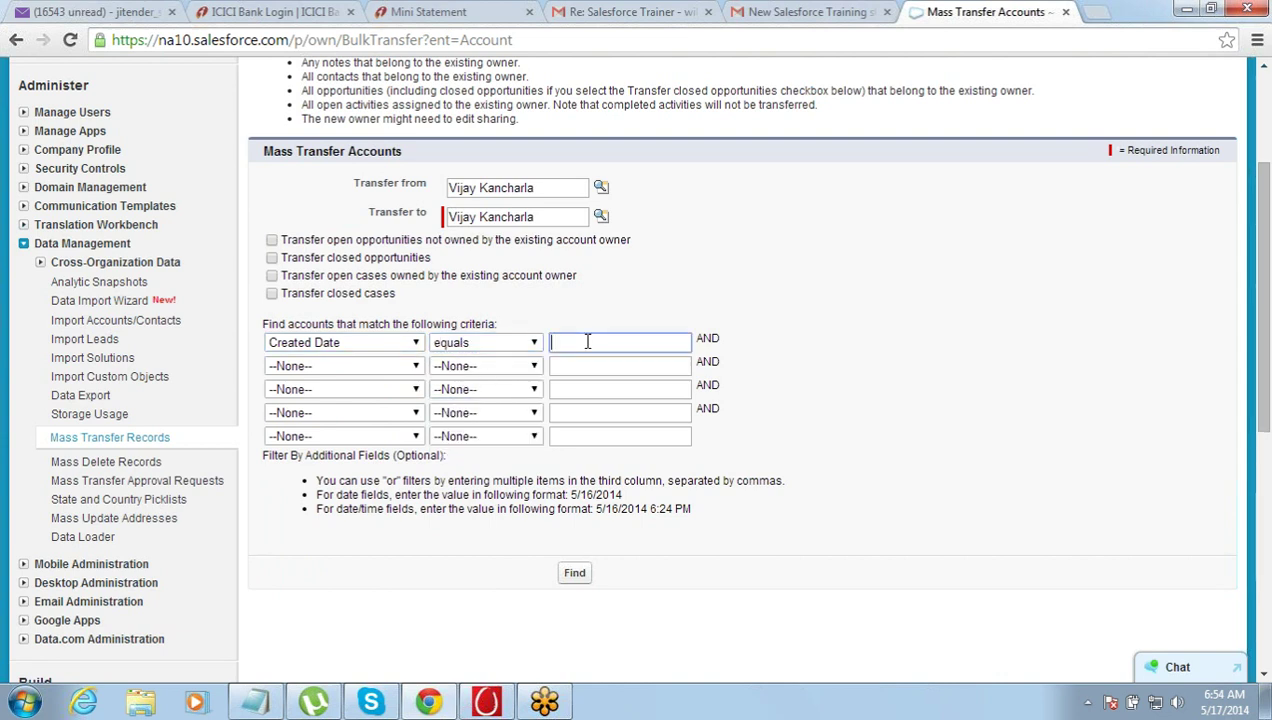
type("5")
left_click(586, 375)
Find the accounts matching the criteria and check the results list.
left_click(577, 584)
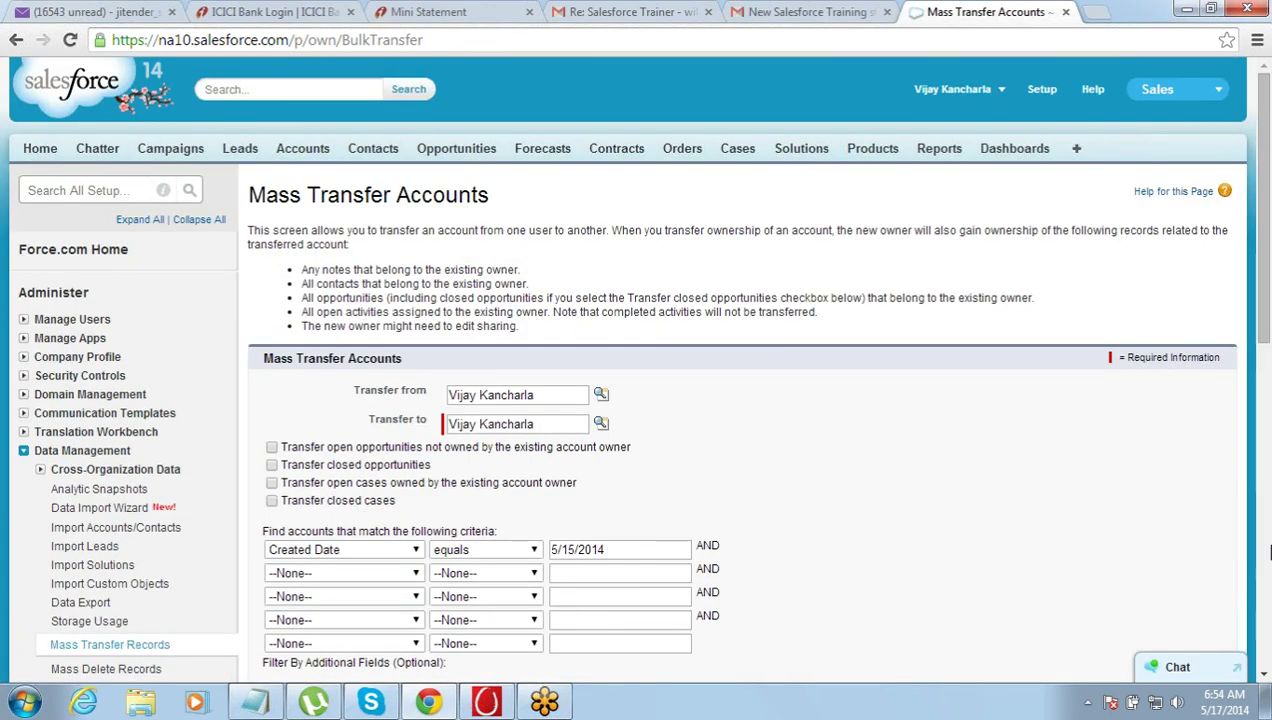
left_click(1264, 676)
scroll(1264, 684, "down", 4)
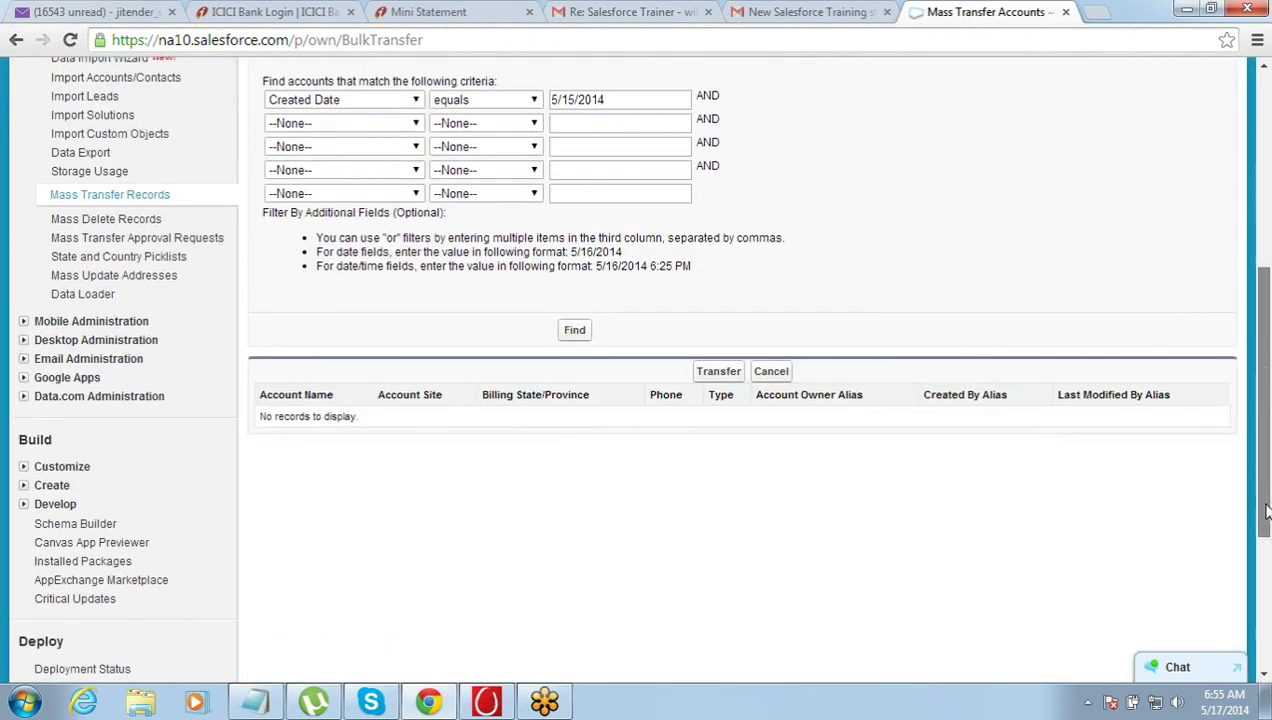
Clear the Transfer from user and run the account search again, checking the results list.
scroll(1003, 354, "up", 3)
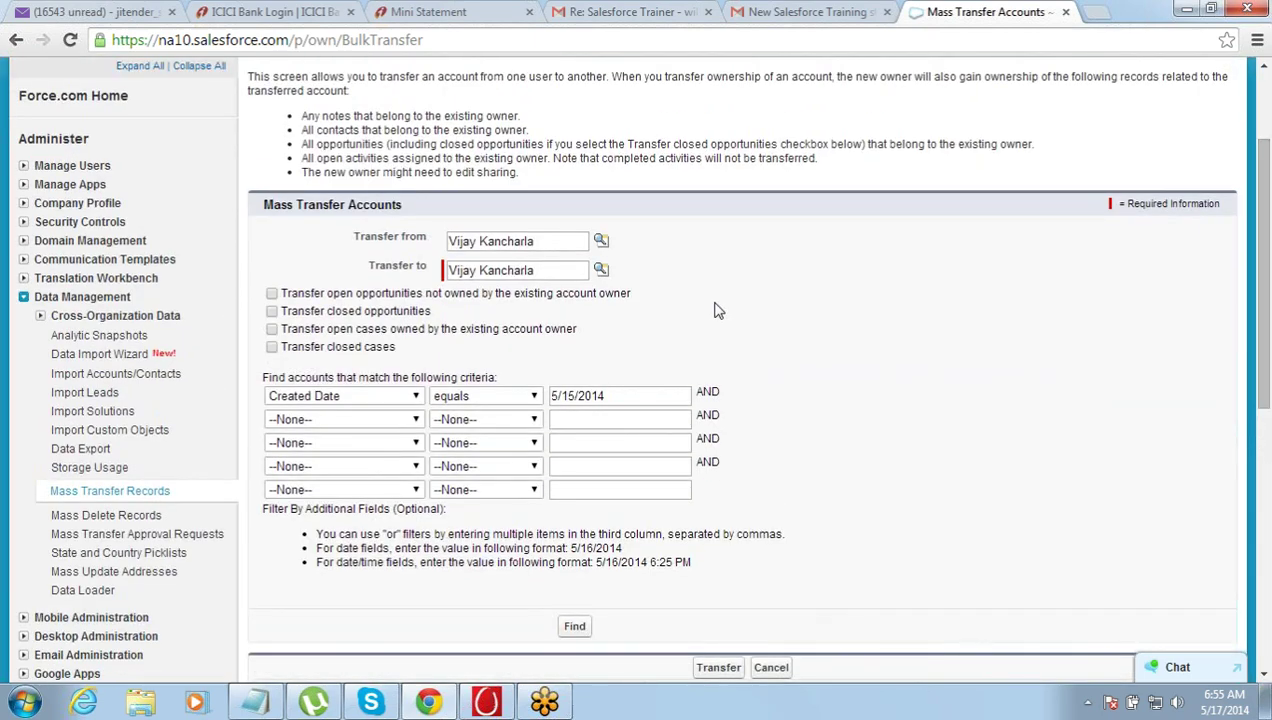
left_click_drag(543, 241, 448, 241)
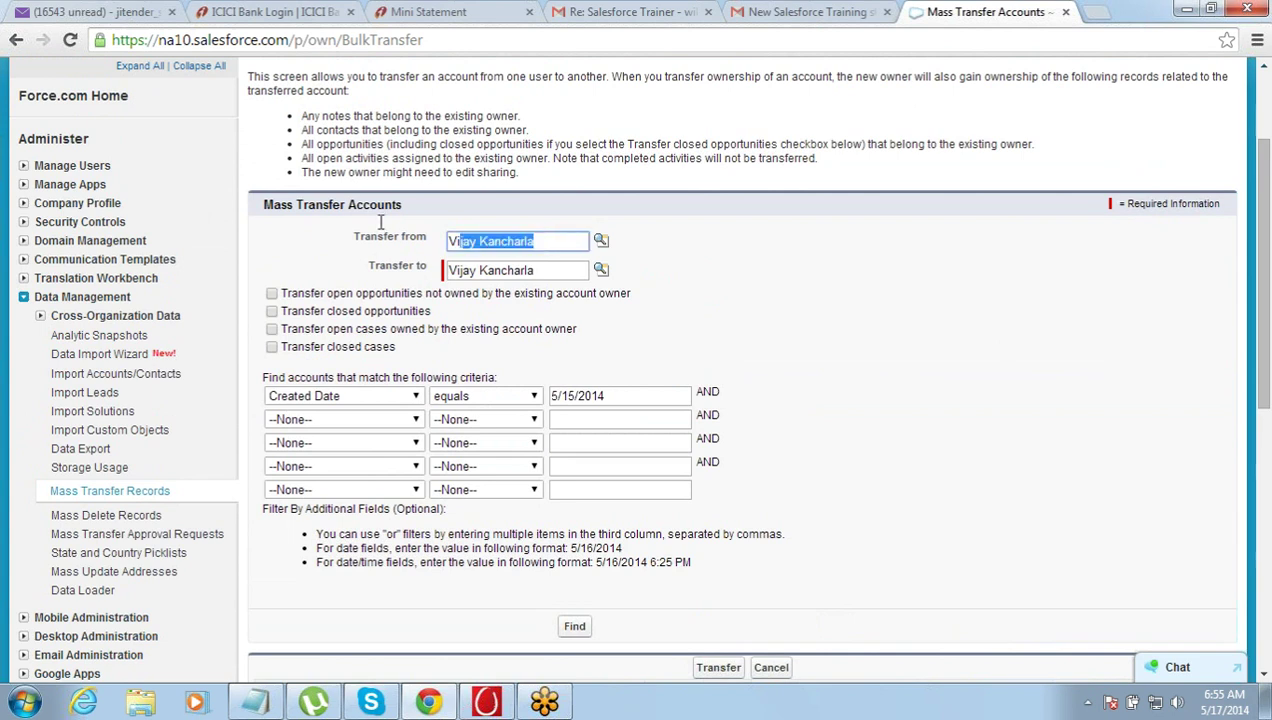
key("BackSpace")
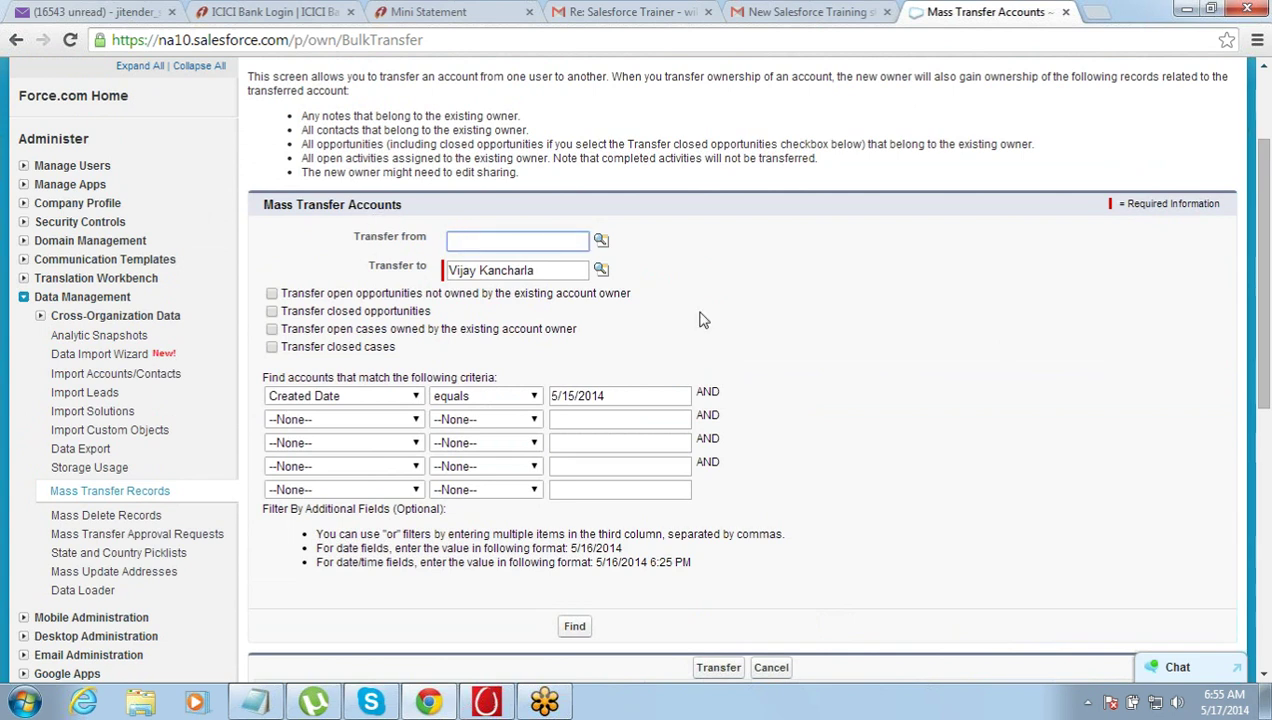
left_click(580, 630)
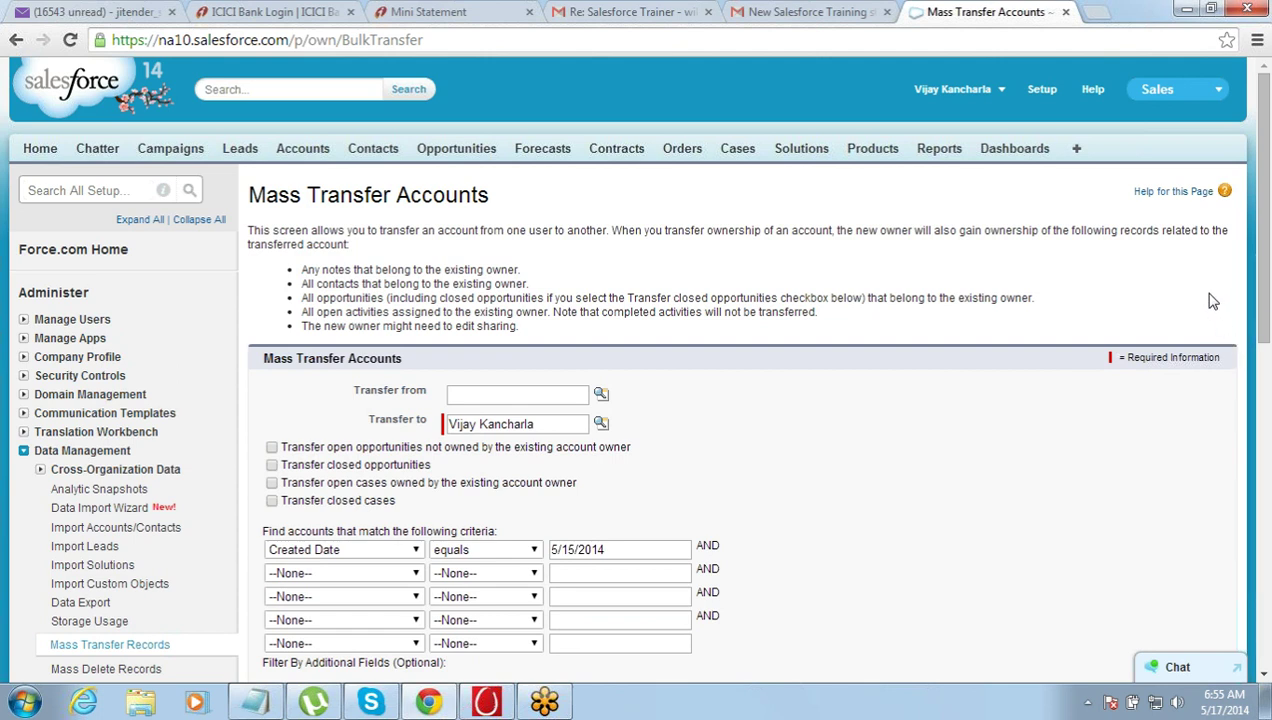
left_click(1264, 676)
left_click(1264, 678)
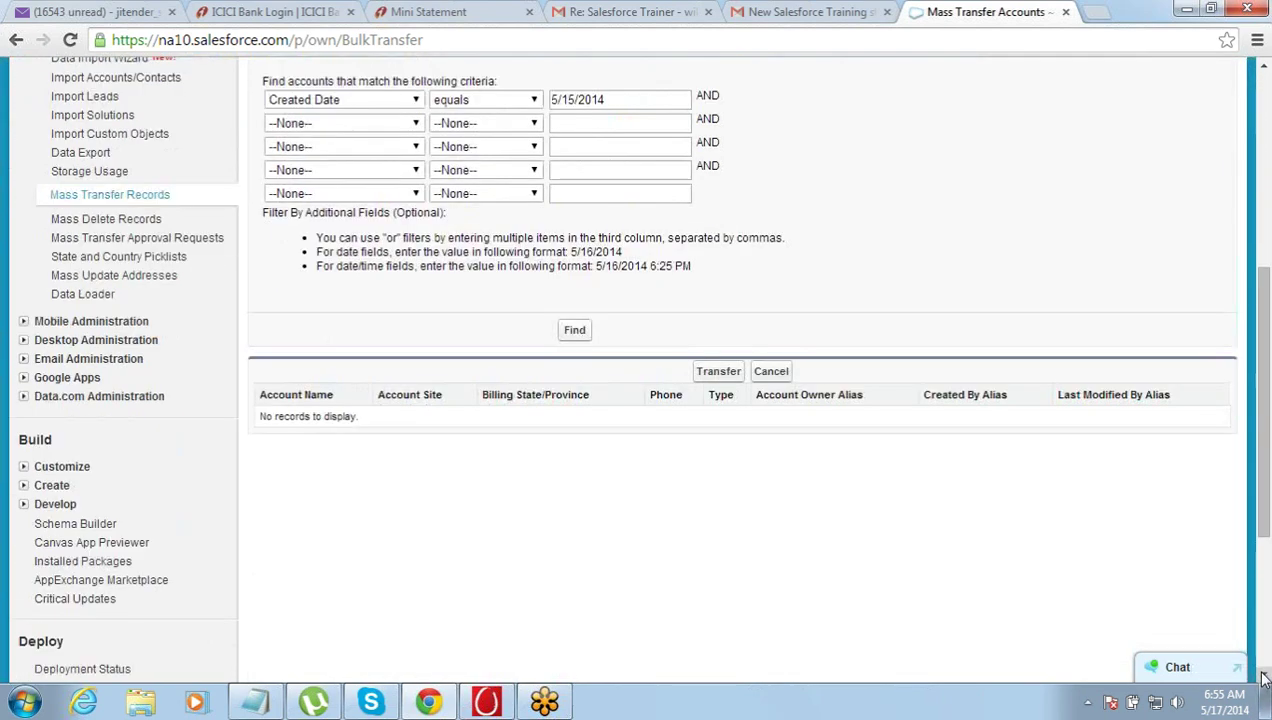
Open the Accounts home page in a separate browser tab, keeping the mass transfer page open.
scroll(1215, 148, "up", 3)
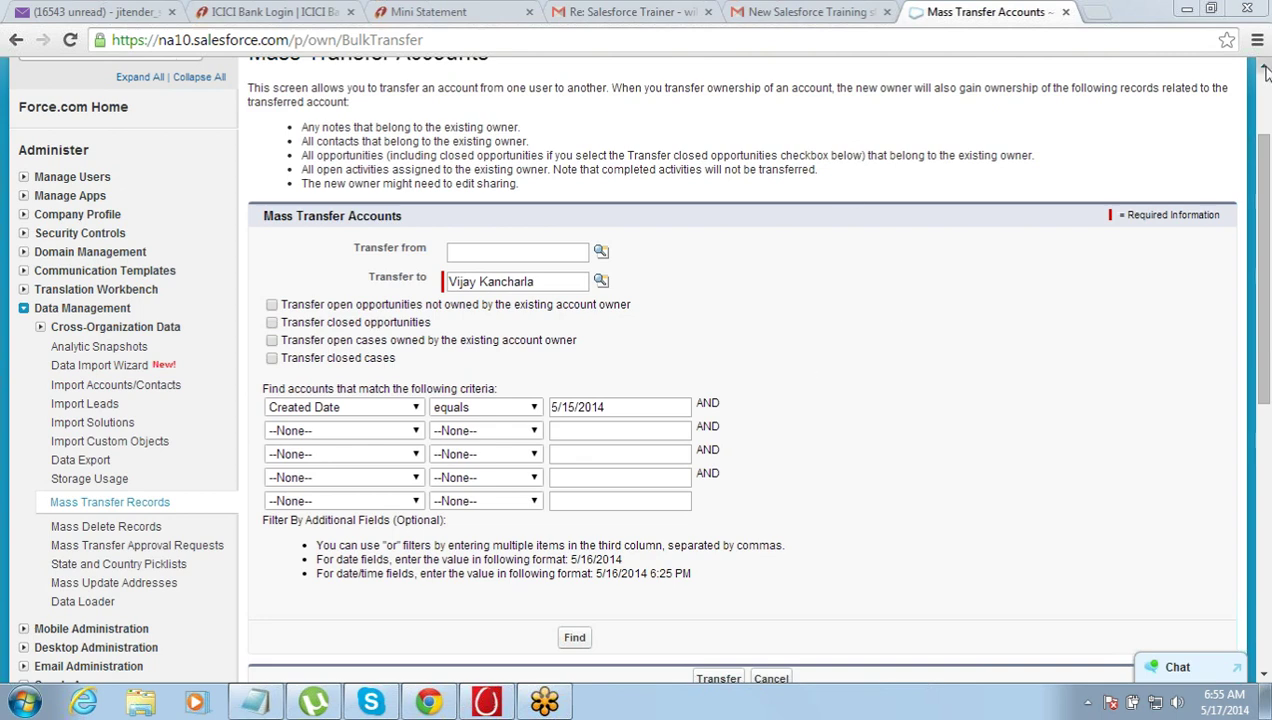
scroll(1264, 66, "up", 3)
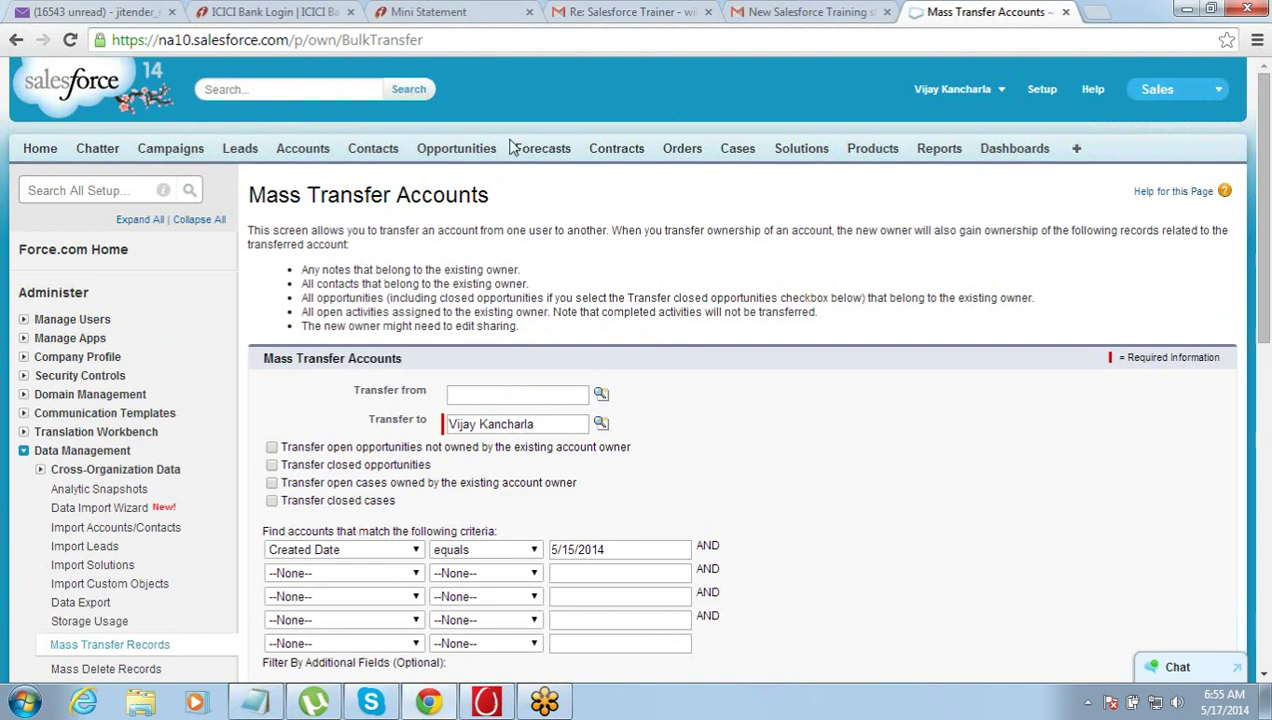
middle_click(308, 145)
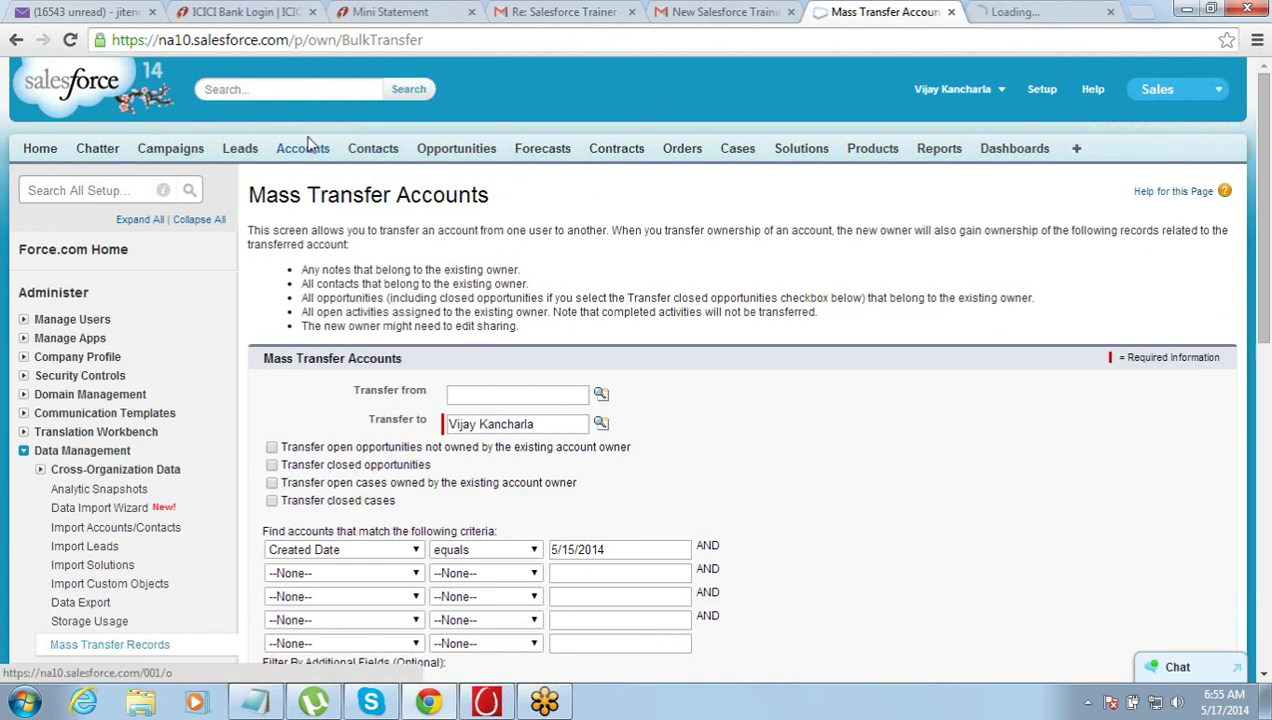
left_click(1040, 11)
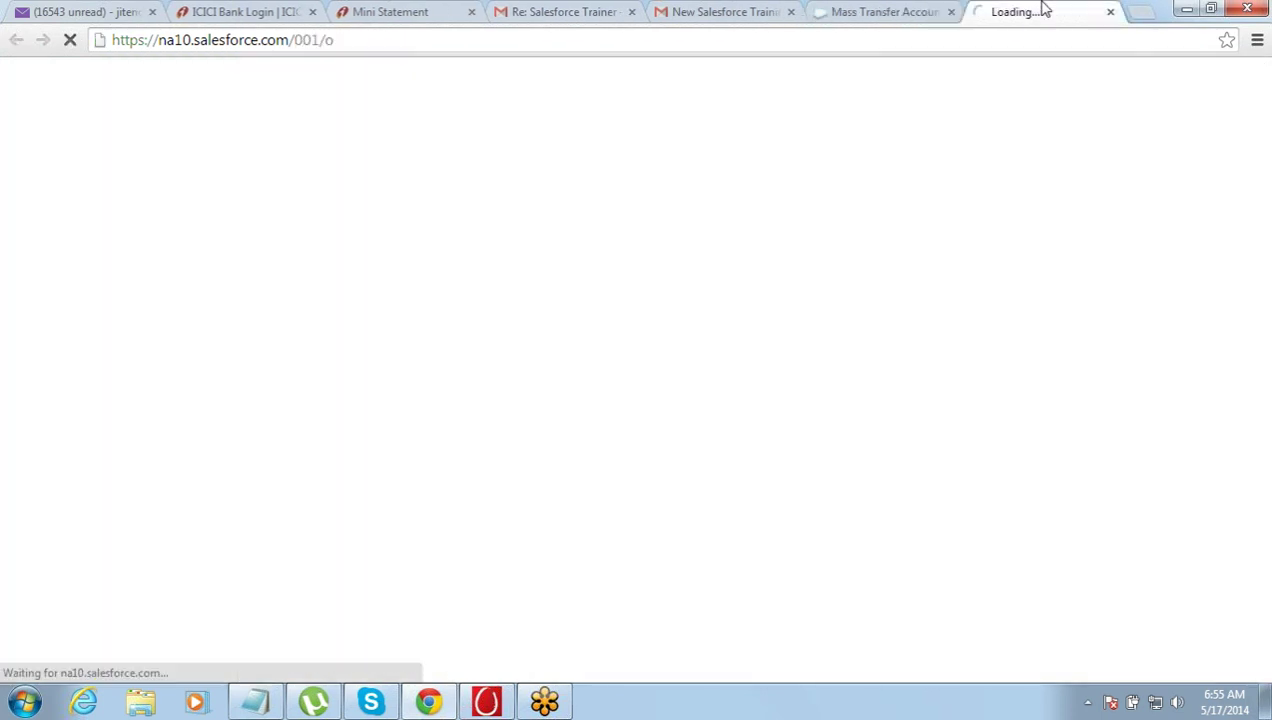
left_click(893, 8)
left_click(1008, 11)
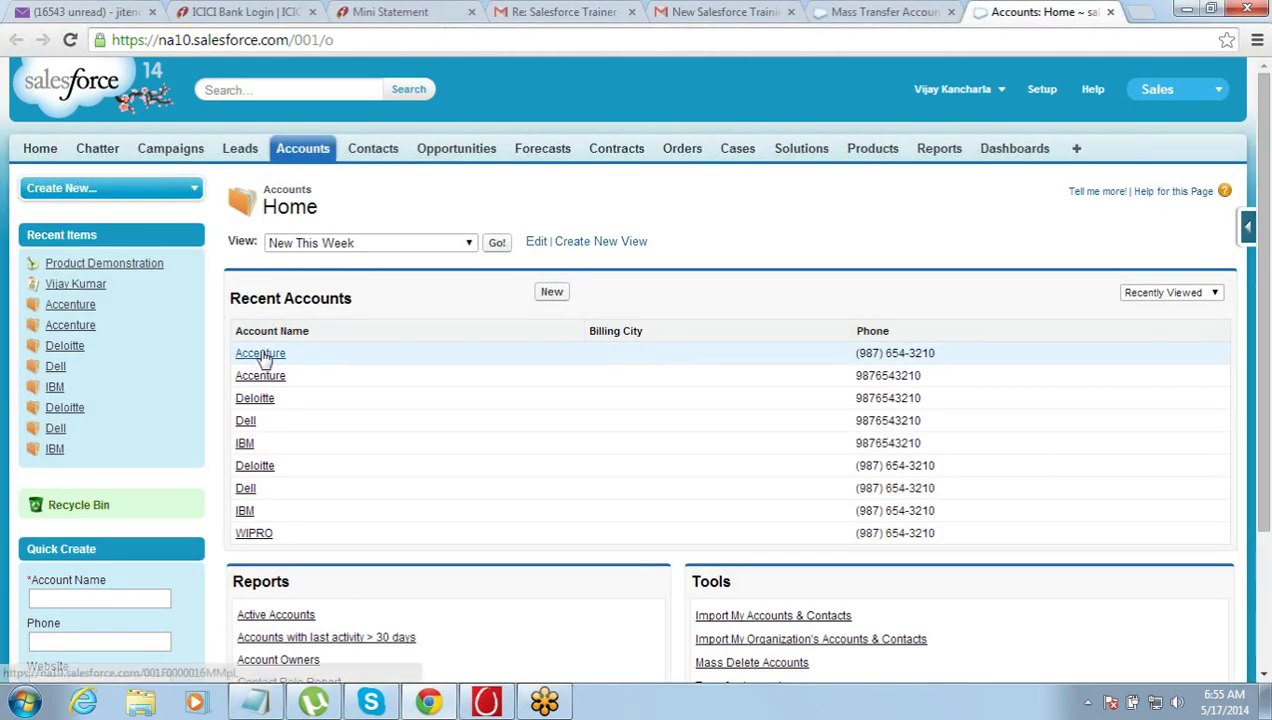
Open the first Accenture account, check its creation date in the account details, and return to the Mass Transfer Accounts page.
left_click(261, 355)
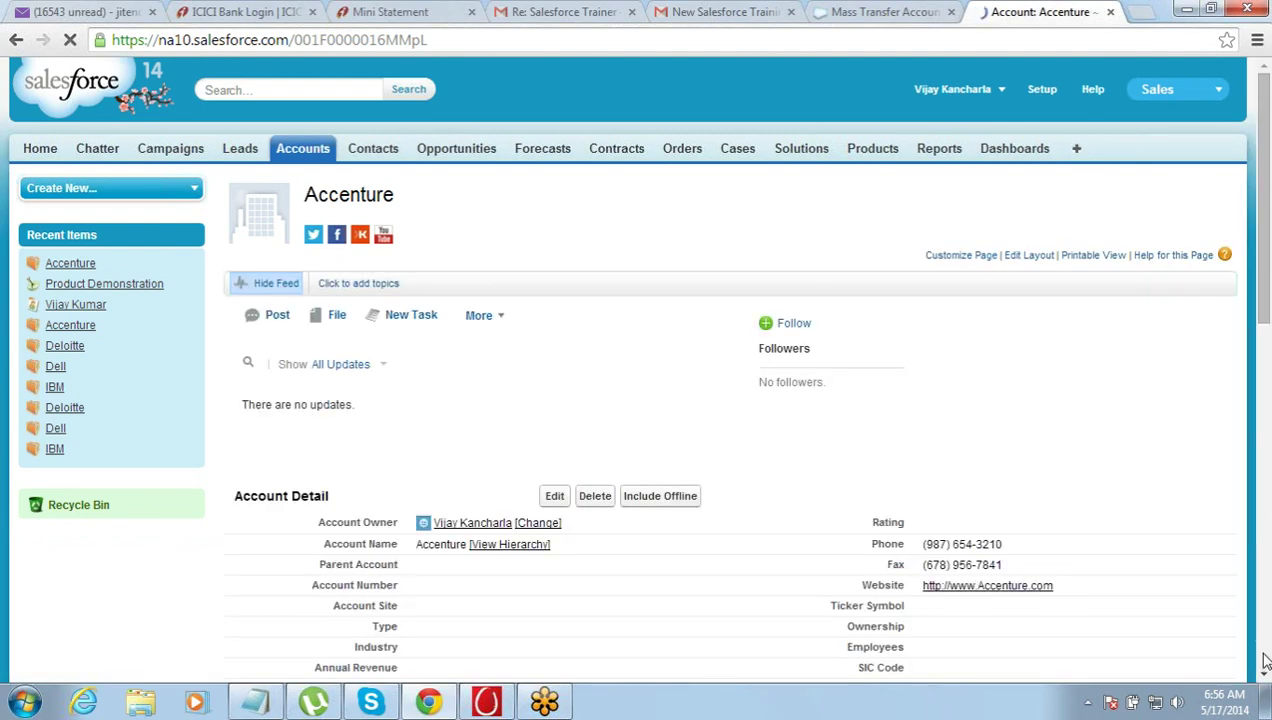
scroll(1263, 679, "down", 4)
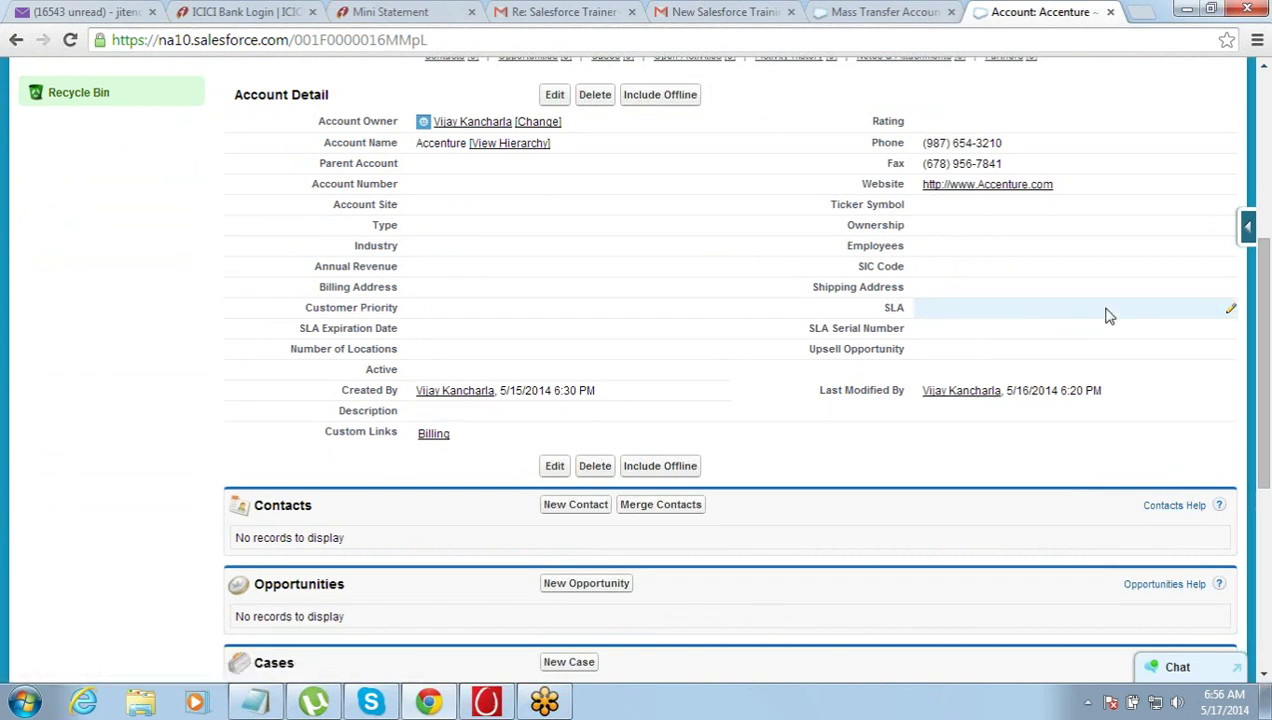
left_click(890, 12)
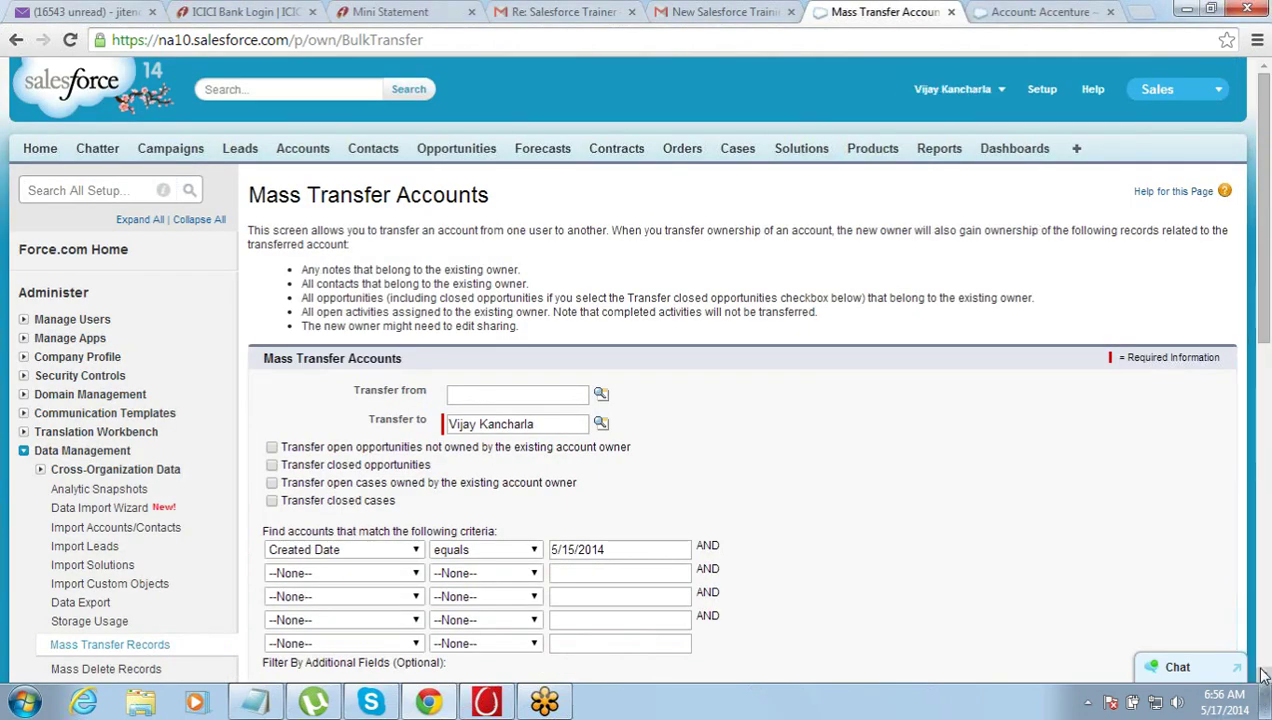
Run the account search again with Created Date equal to 5/15/2014 and check the results list.
scroll(1262, 675, "down", 4)
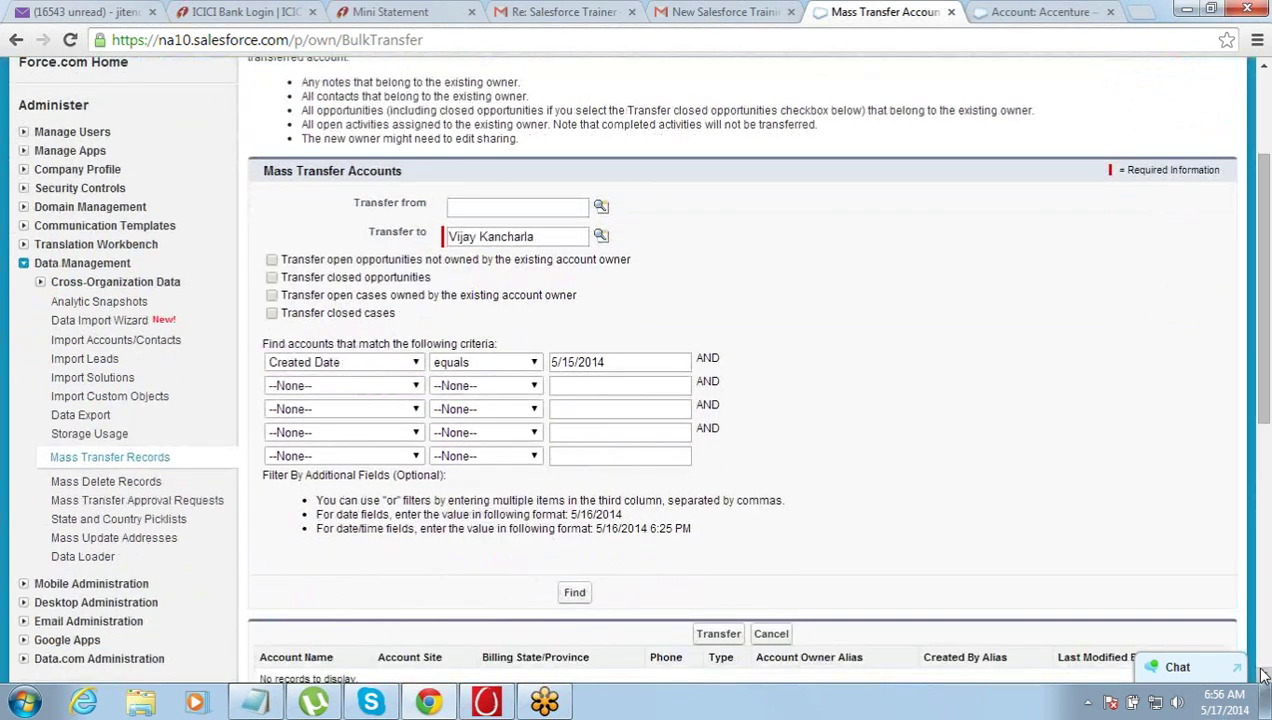
scroll(1262, 675, "down", 1)
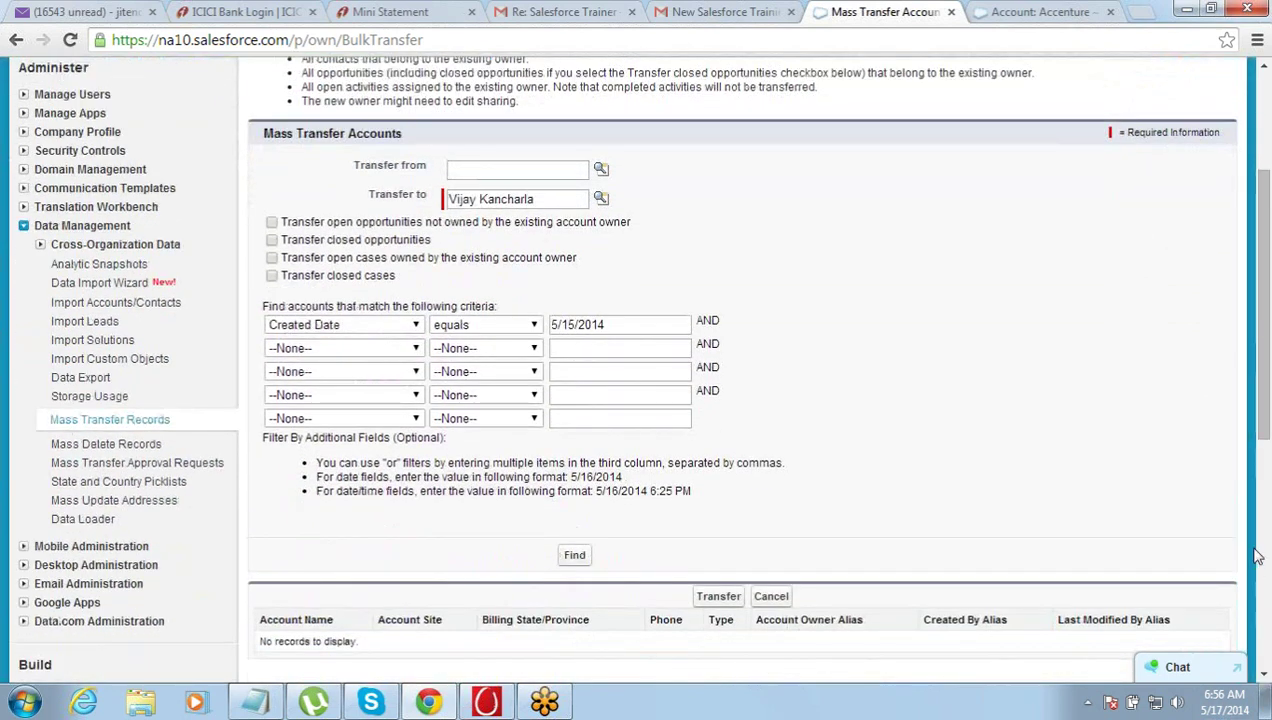
left_click_drag(1265, 430, 1250, 477)
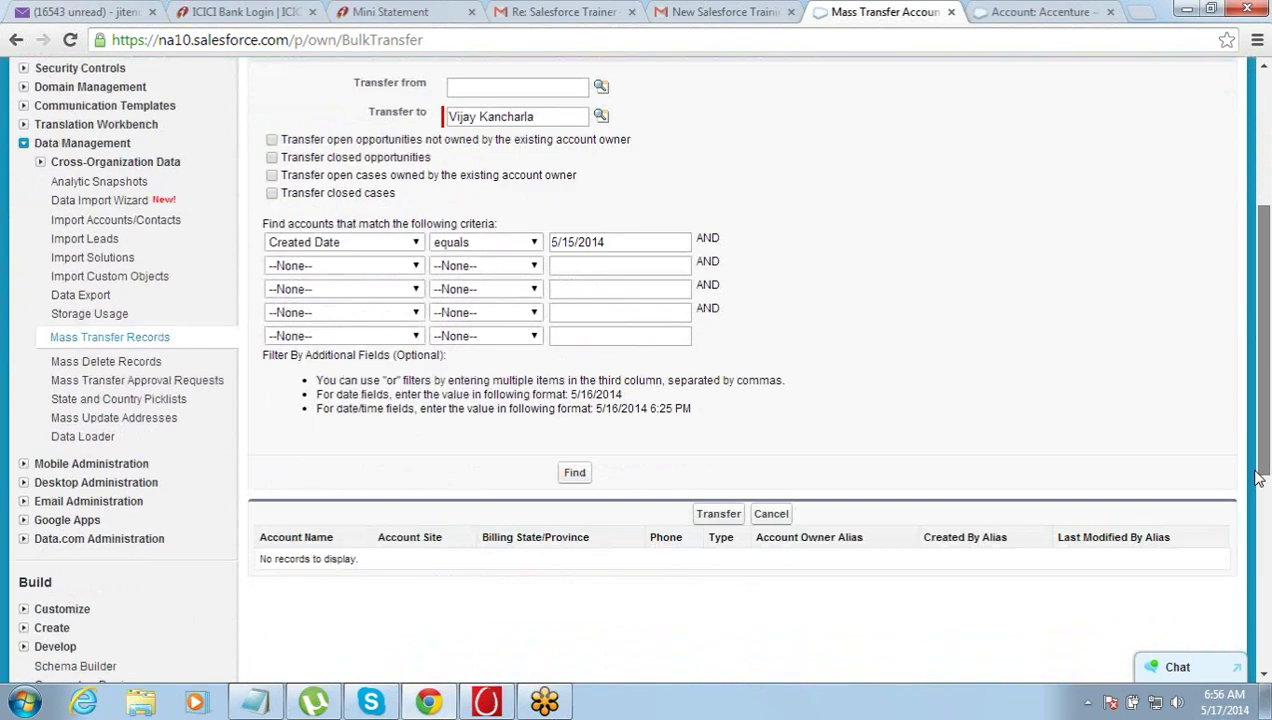
left_click(574, 476)
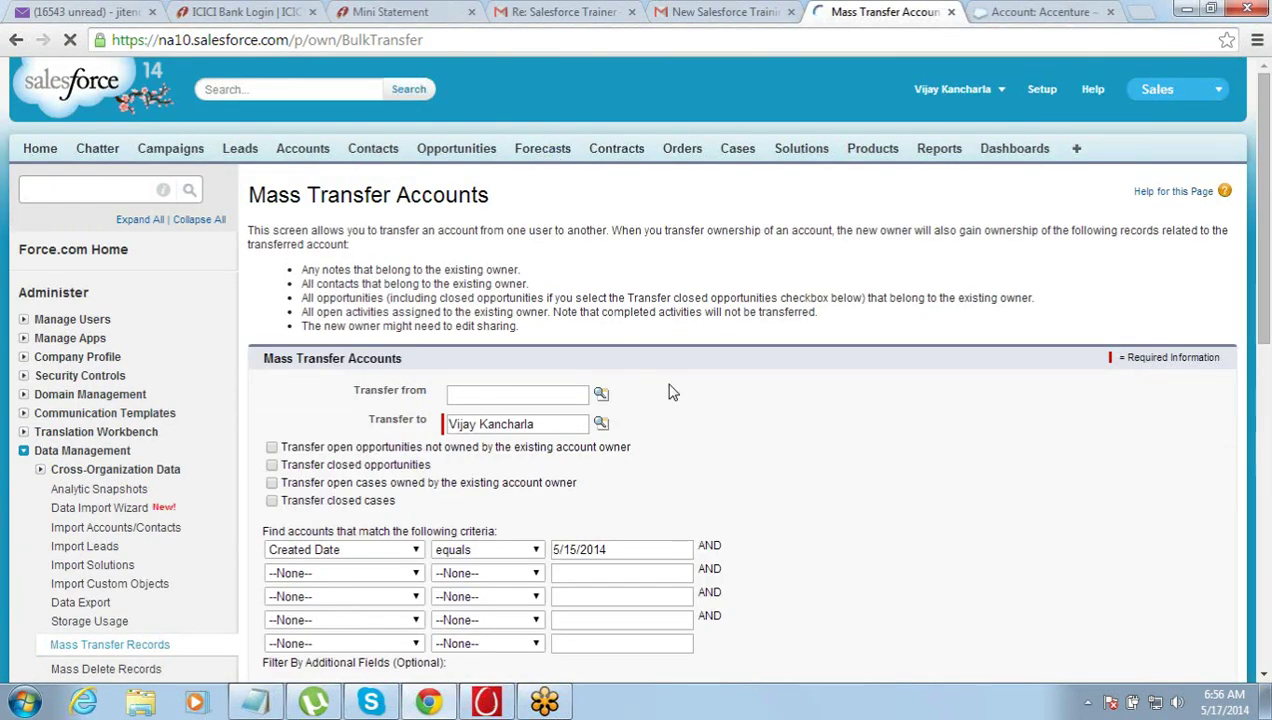
left_click(1262, 677)
scroll(1262, 677, "down", 4)
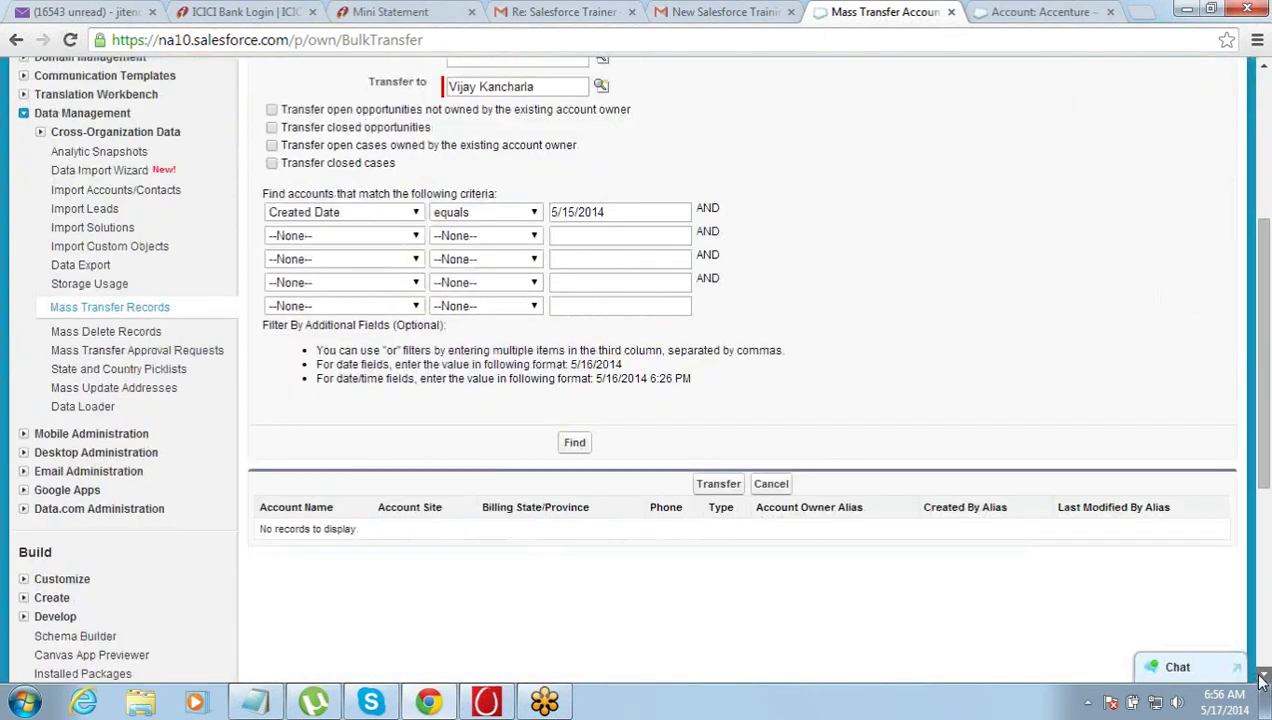
left_click(1262, 66)
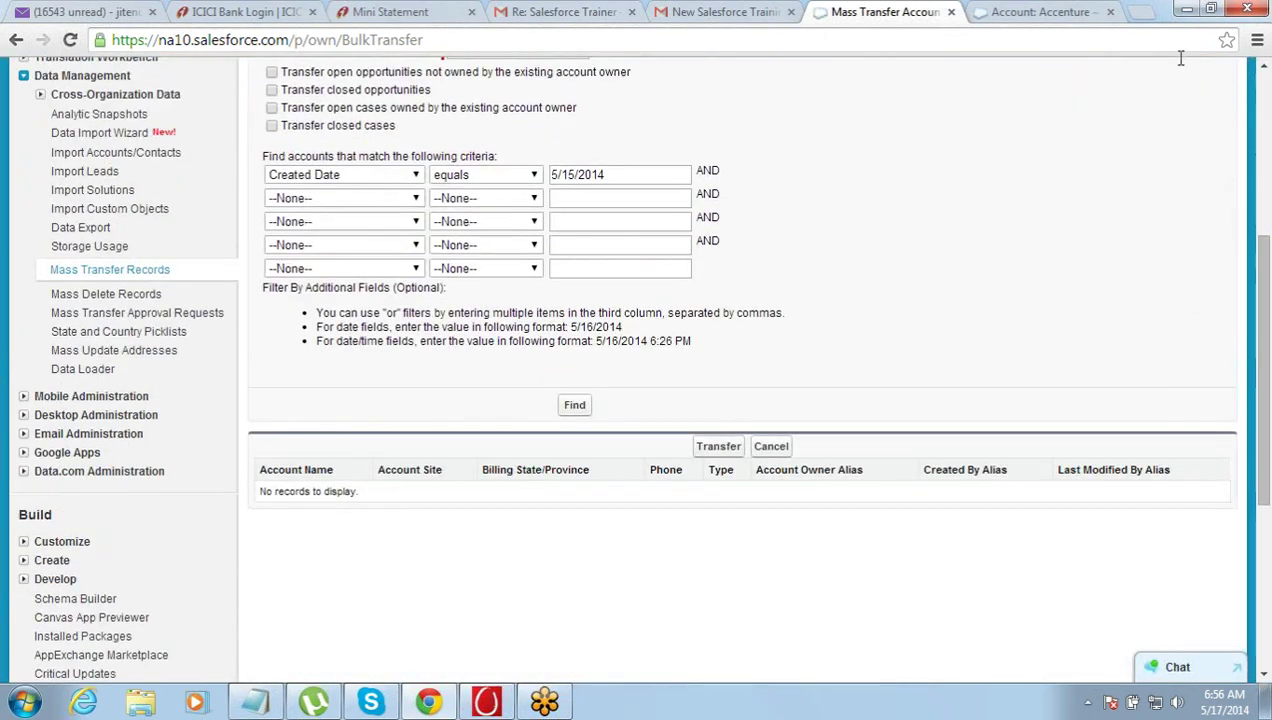
left_click(1262, 66)
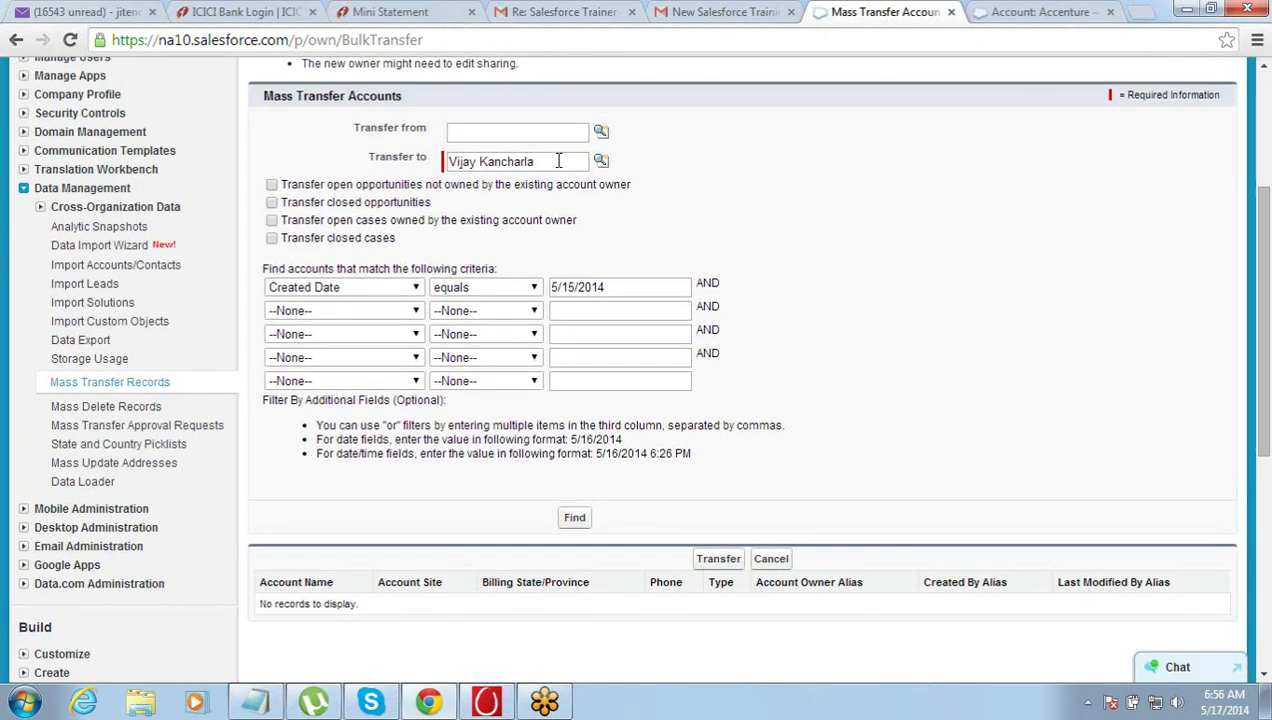
Highlight the Transfer to user and the Transfer from and Transfer to labels to review the two ownership fields.
left_click_drag(558, 162, 321, 168)
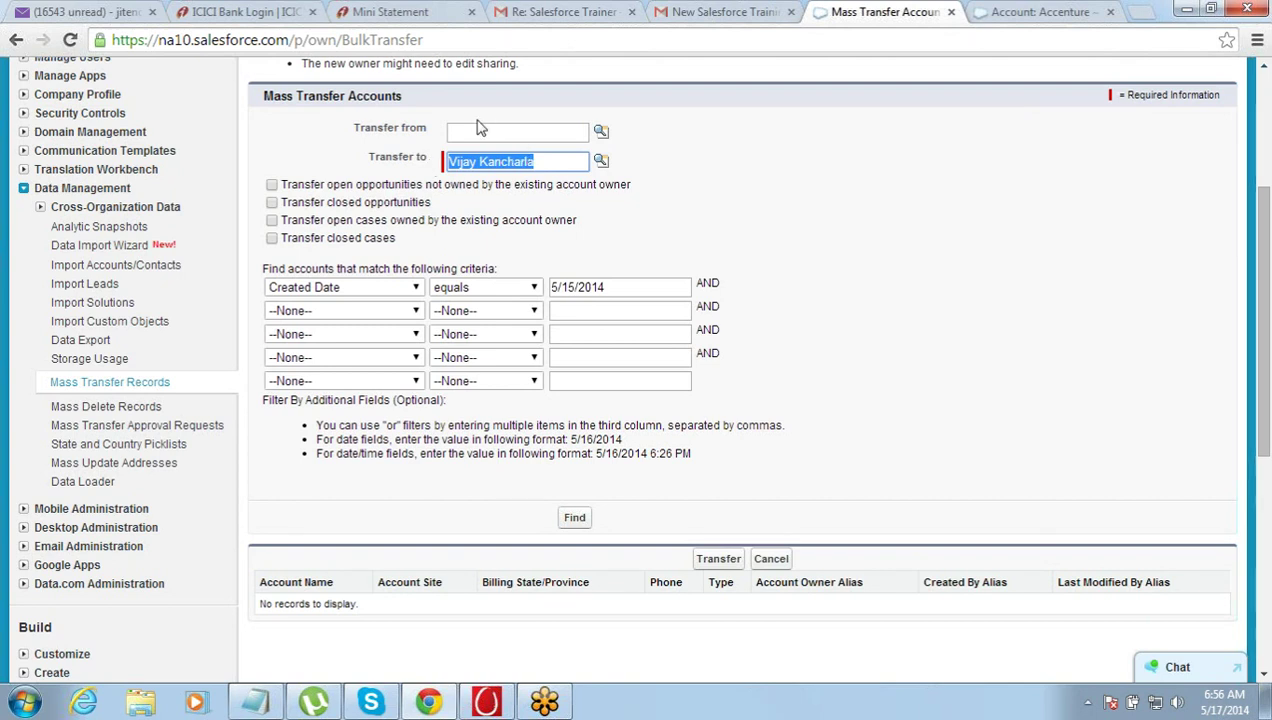
left_click_drag(352, 128, 432, 126)
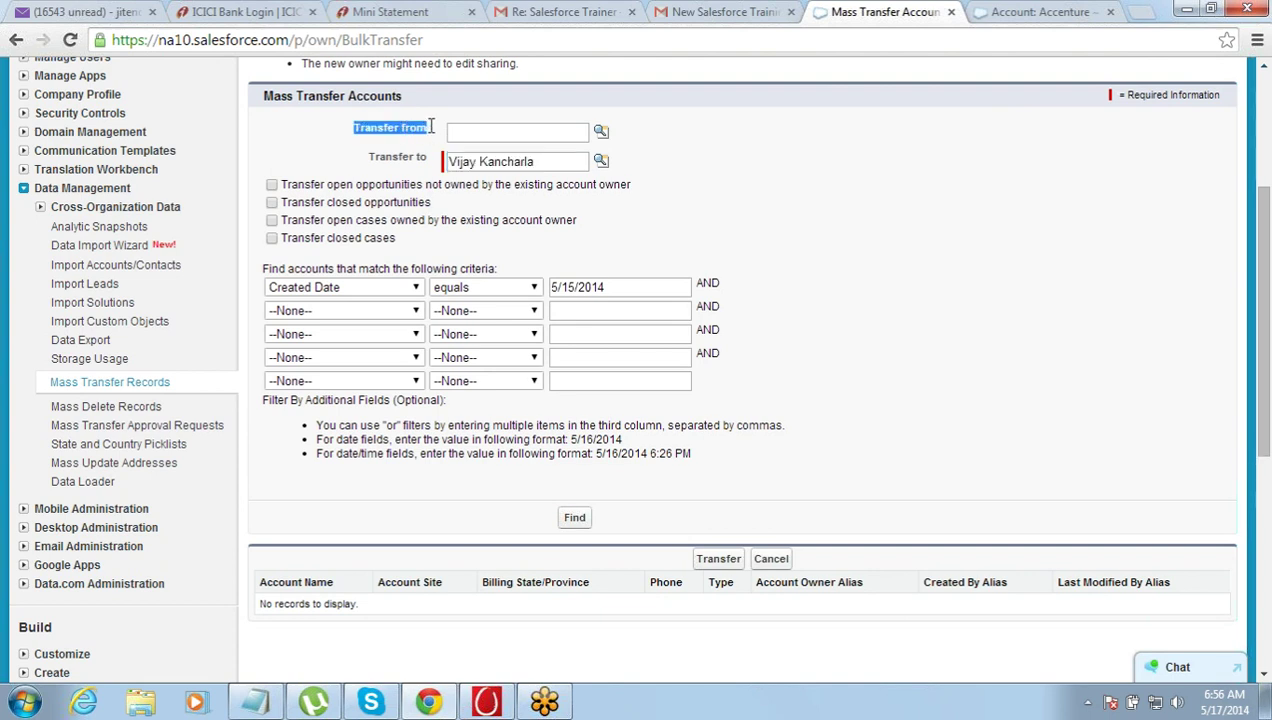
left_click_drag(367, 158, 432, 158)
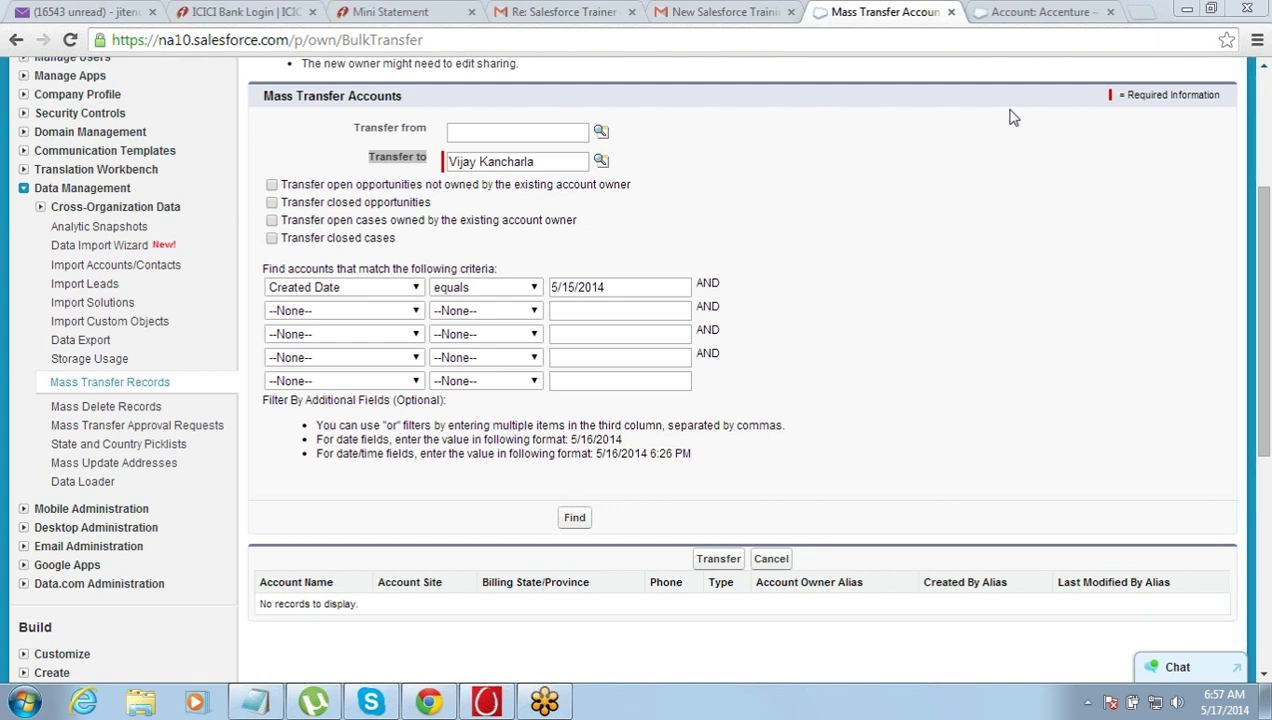
Clear the Transfer to user and view its user lookup, closing it without choosing anyone.
triple_click(559, 161)
key("BackSpace")
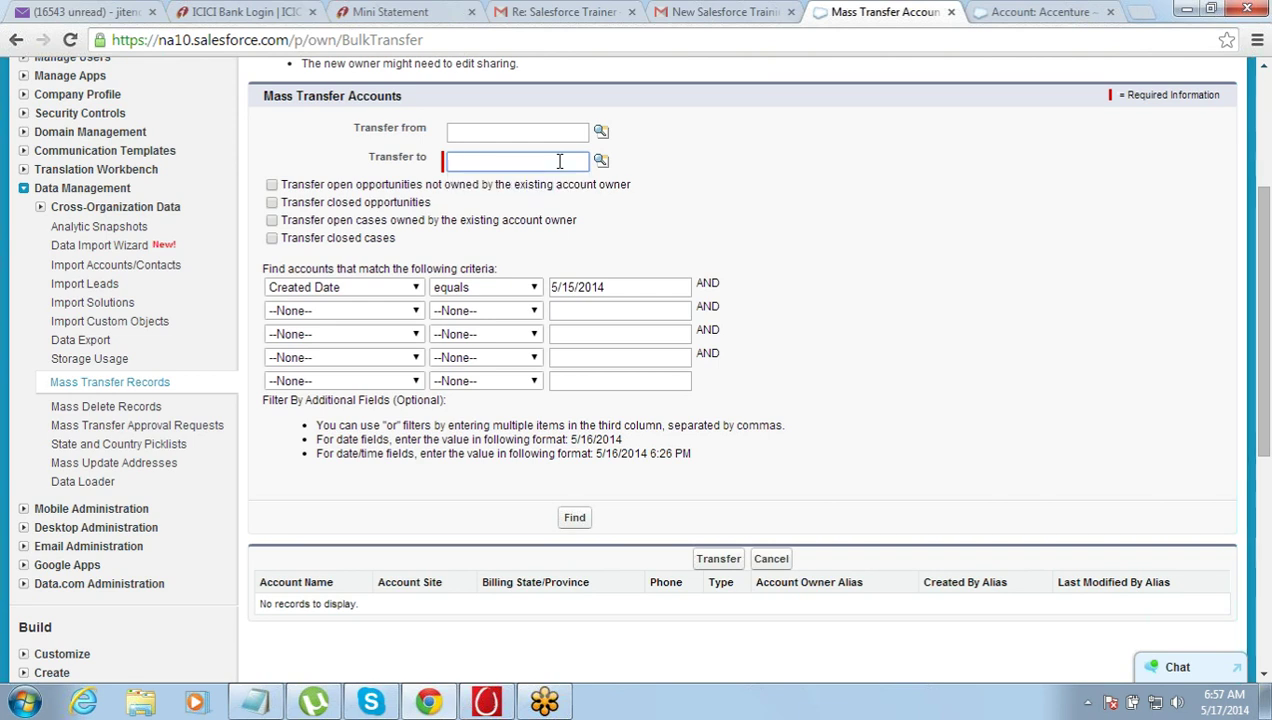
left_click(601, 162)
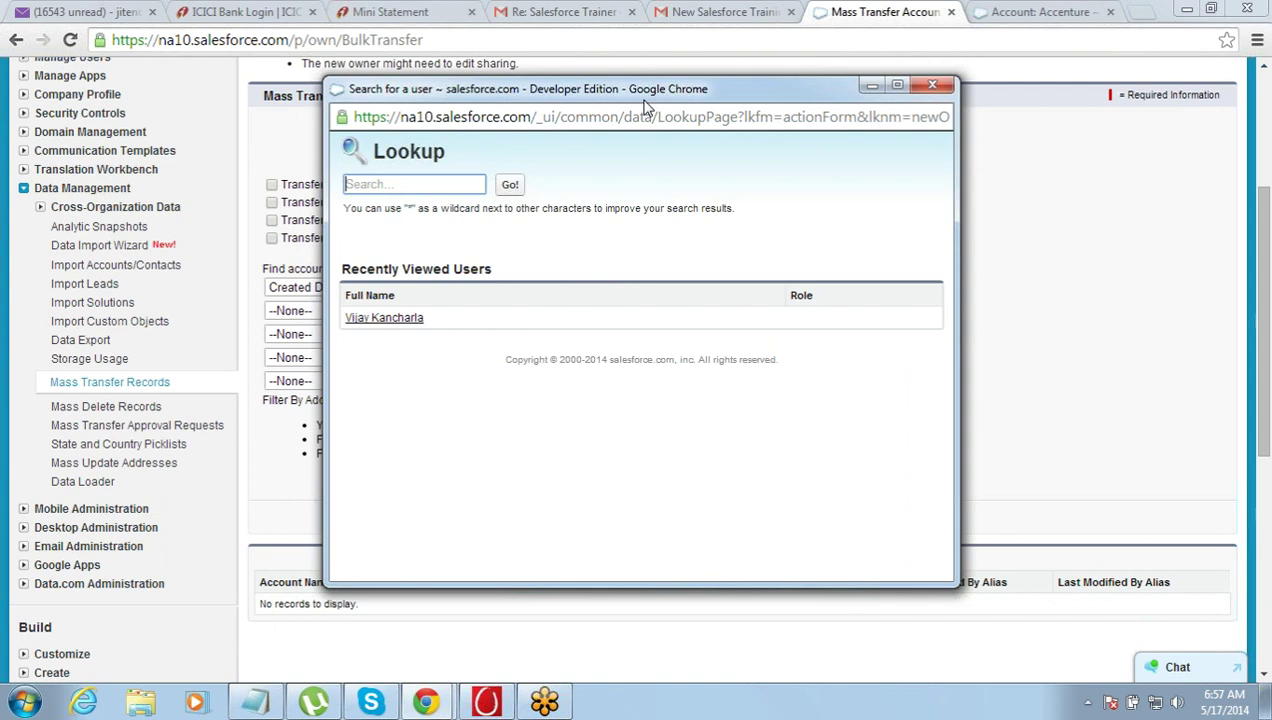
left_click(1260, 117)
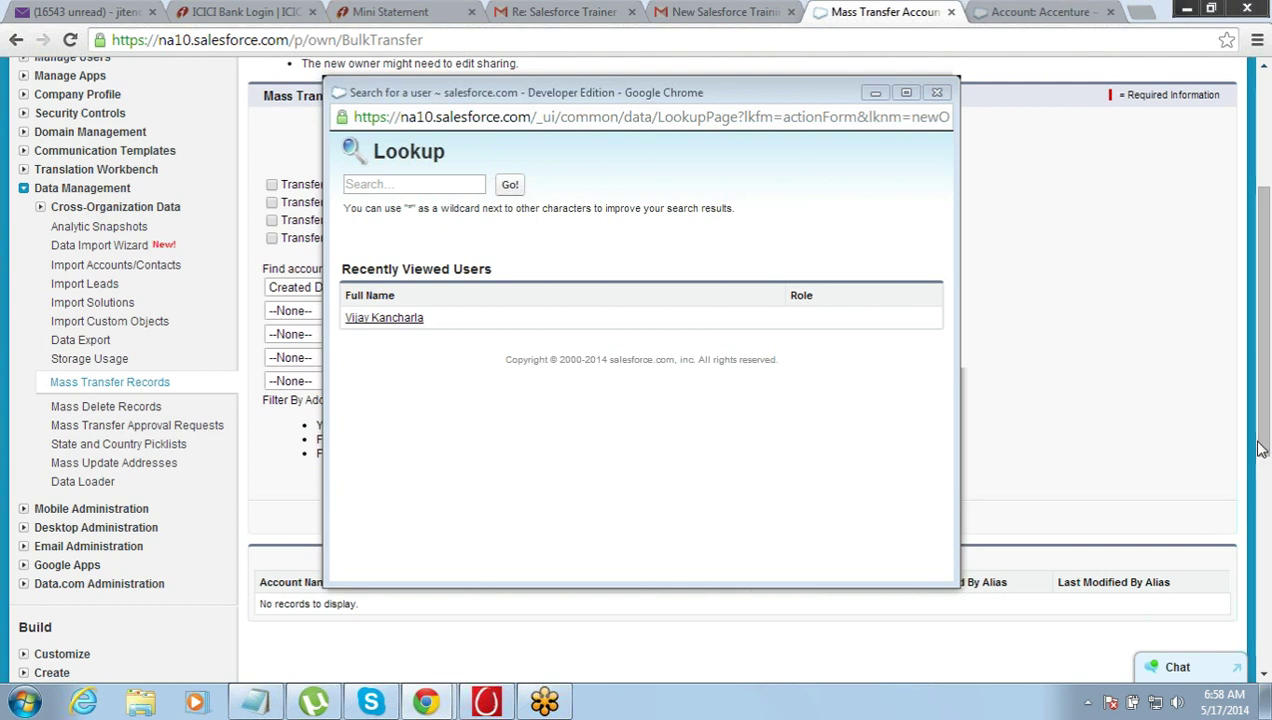
left_click(930, 91)
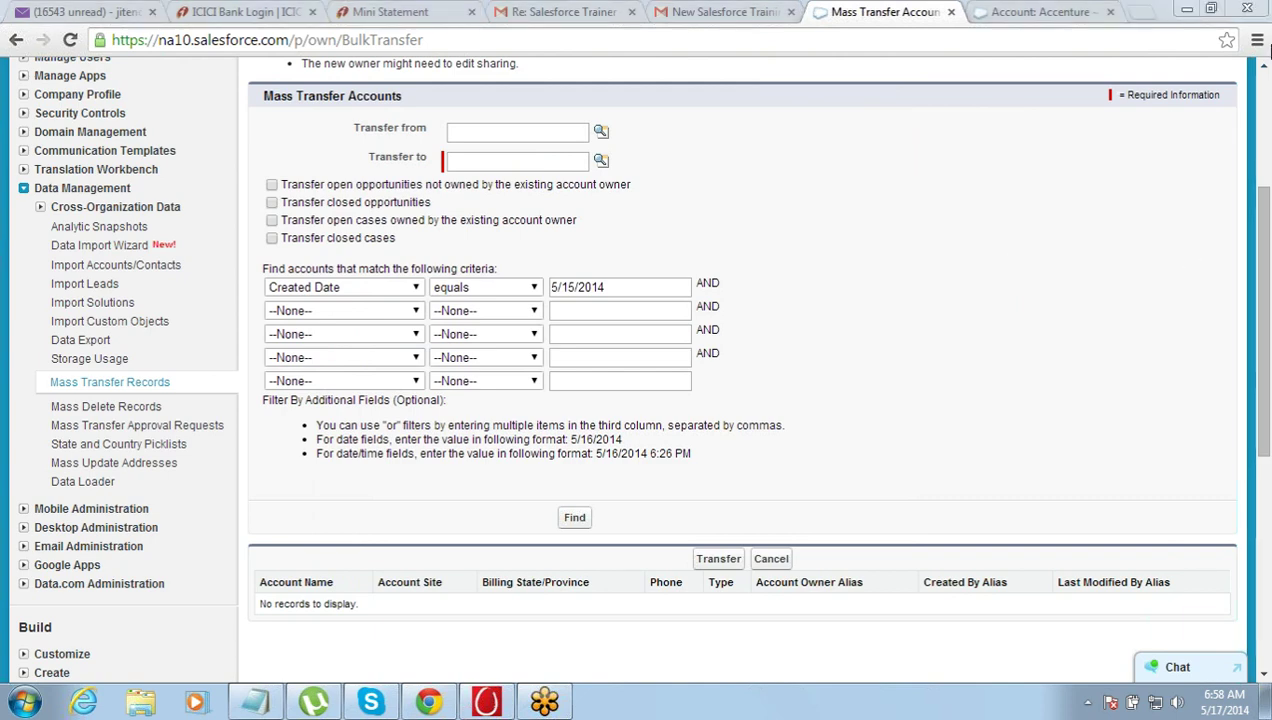
scroll(1262, 72, "up", 3)
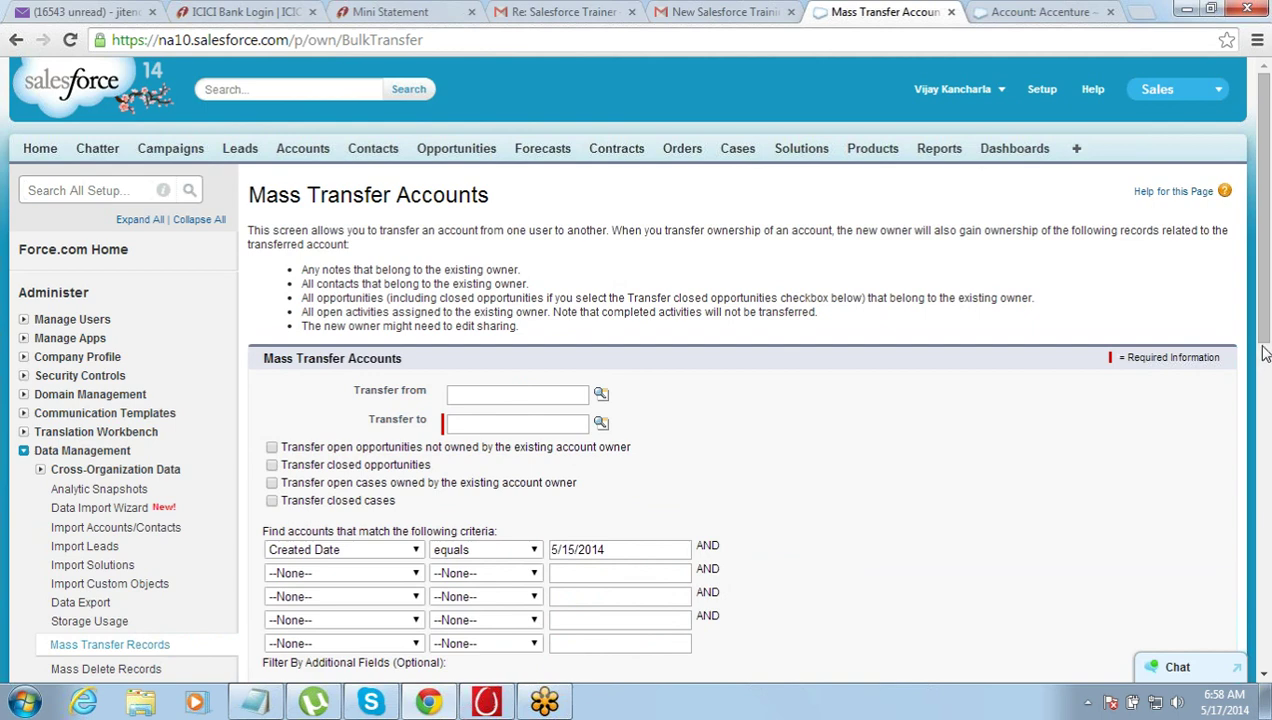
left_click_drag(1264, 348, 1267, 467)
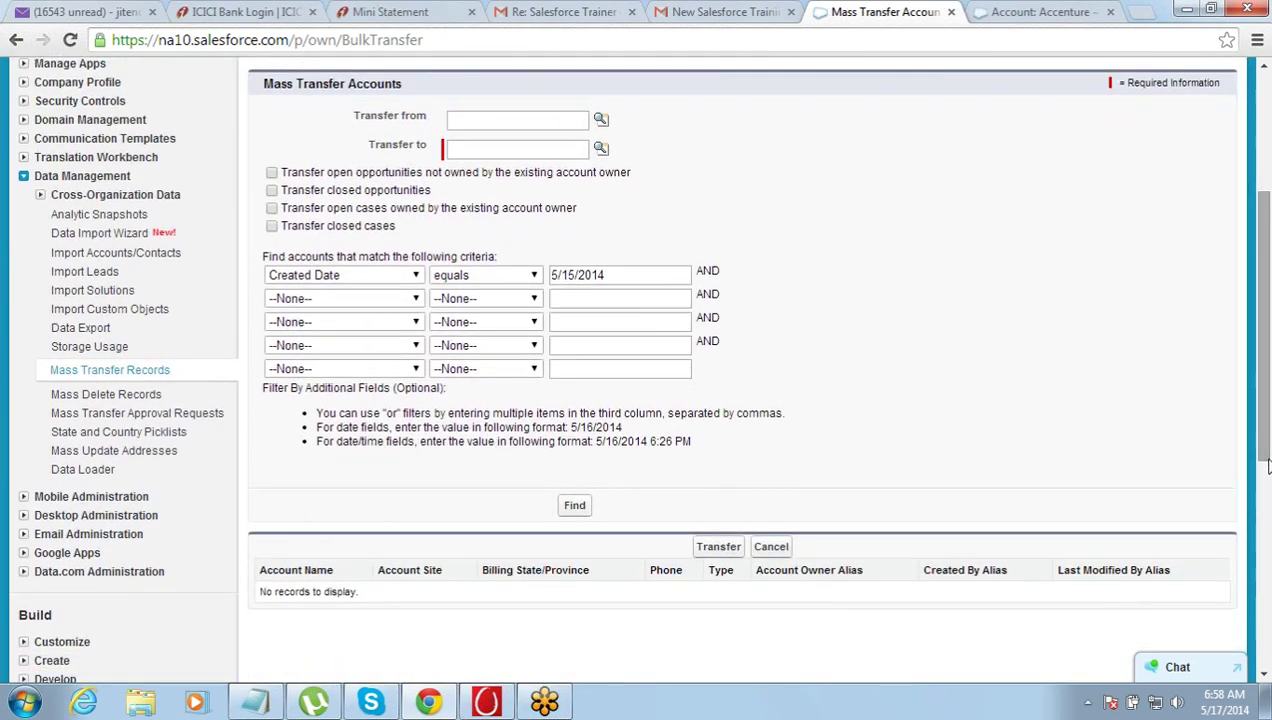
Switch to the Salesforce Training notes in Notepad and dismiss the Windows activation notification.
left_click(252, 704)
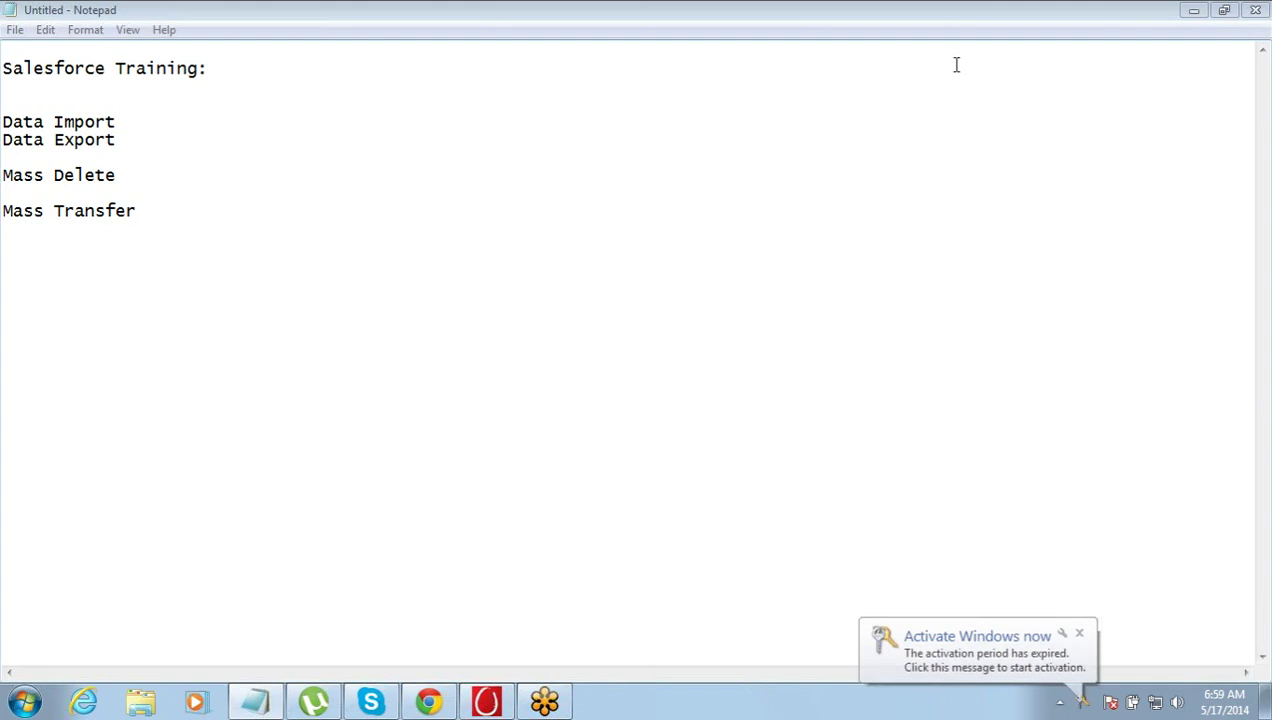
left_click(1079, 634)
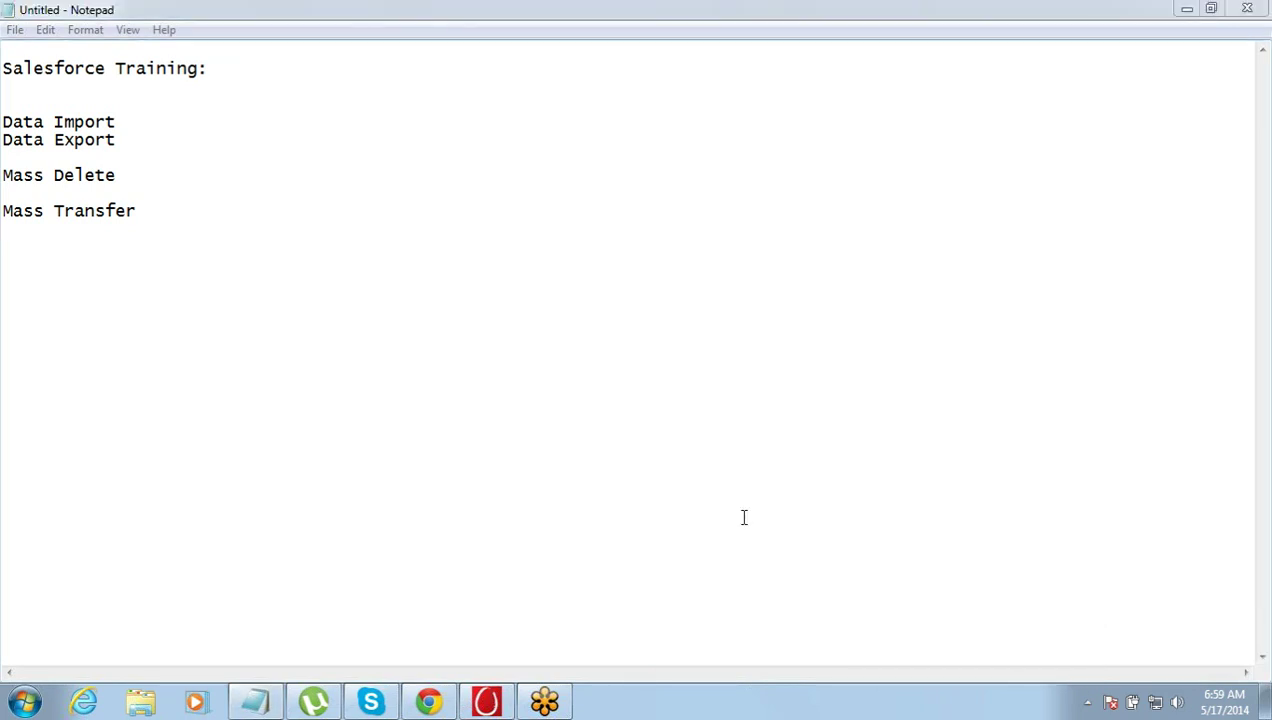
left_click(146, 206)
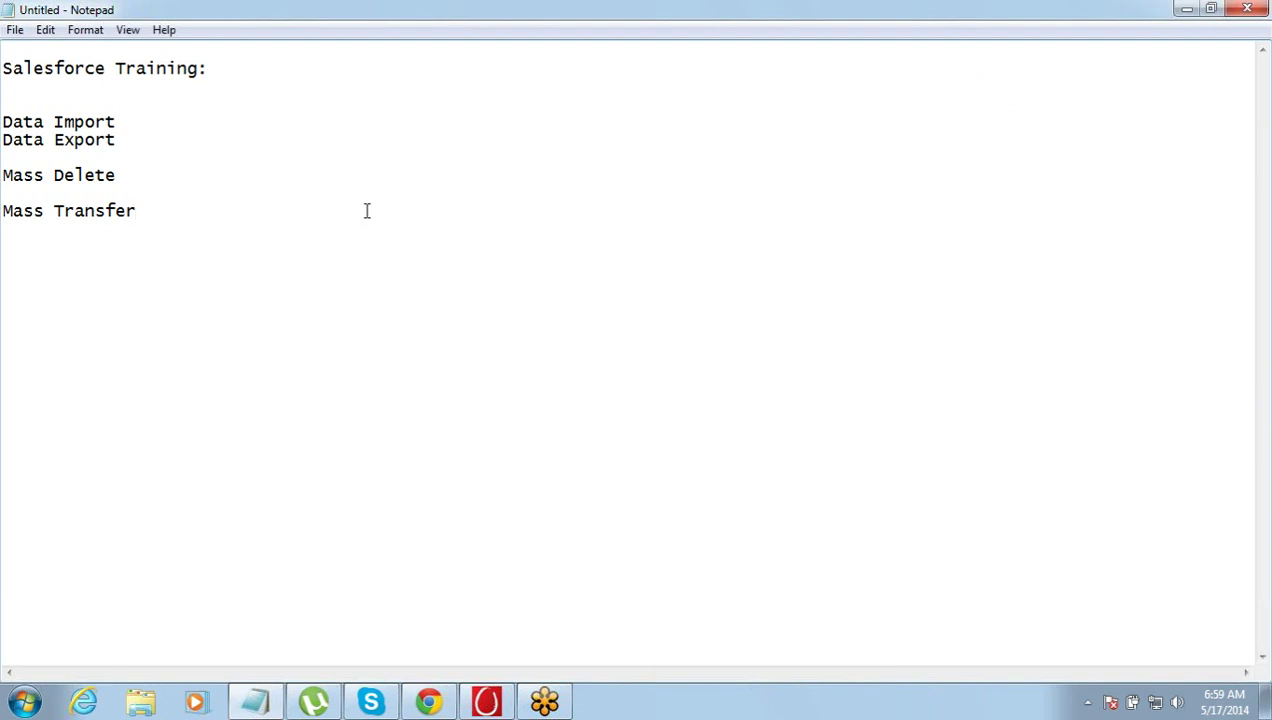
Search the installed programs for Data Loader, launch it, and move its welcome dialog aside.
left_click(22, 702)
left_click(131, 649)
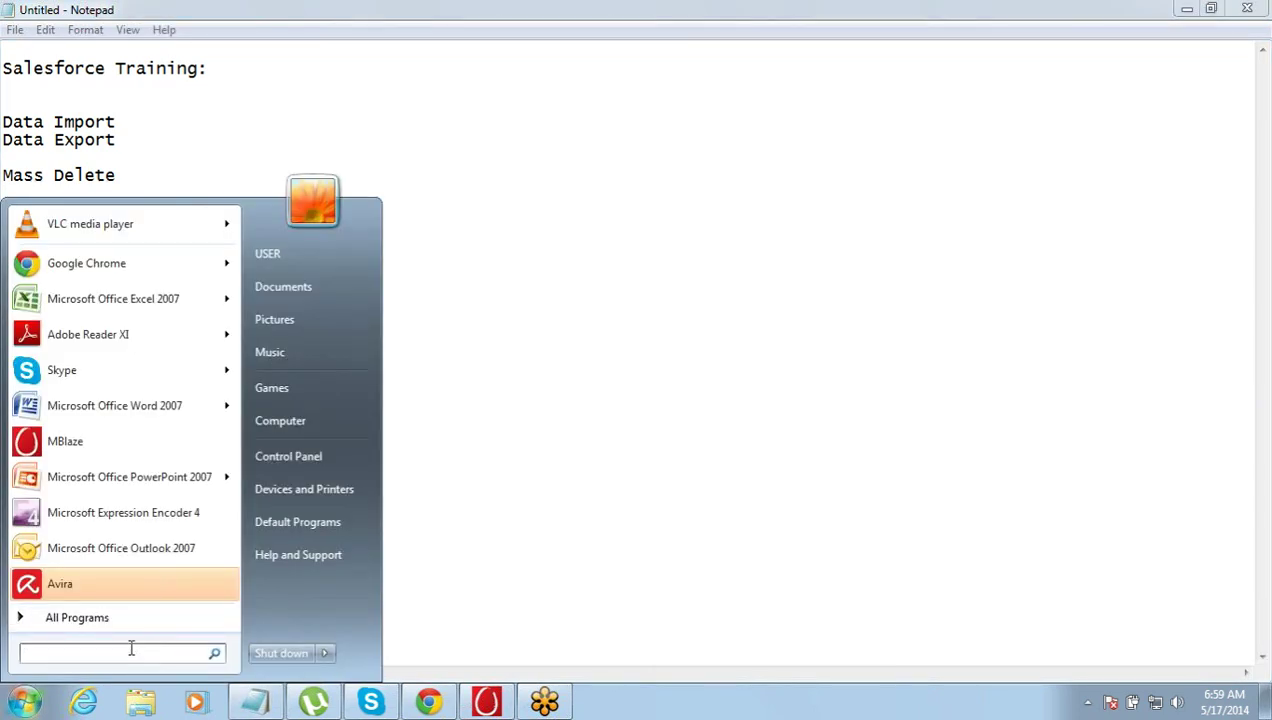
type("dat")
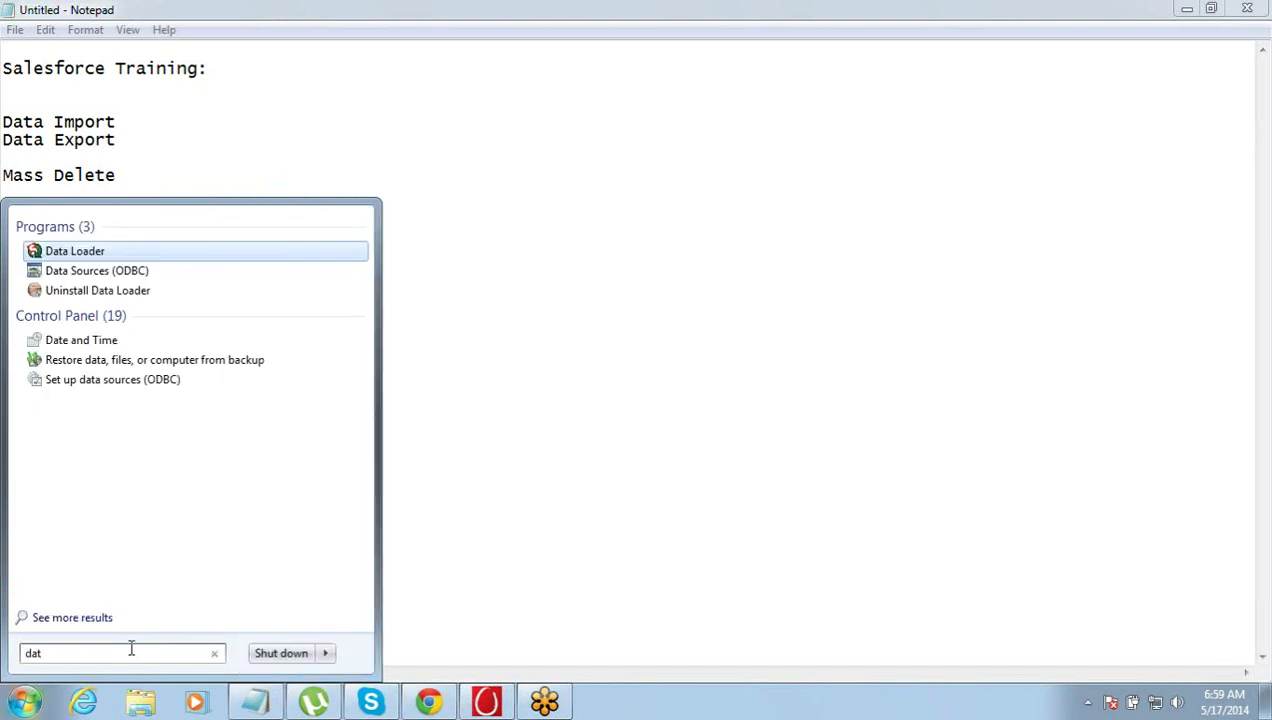
left_click(85, 251)
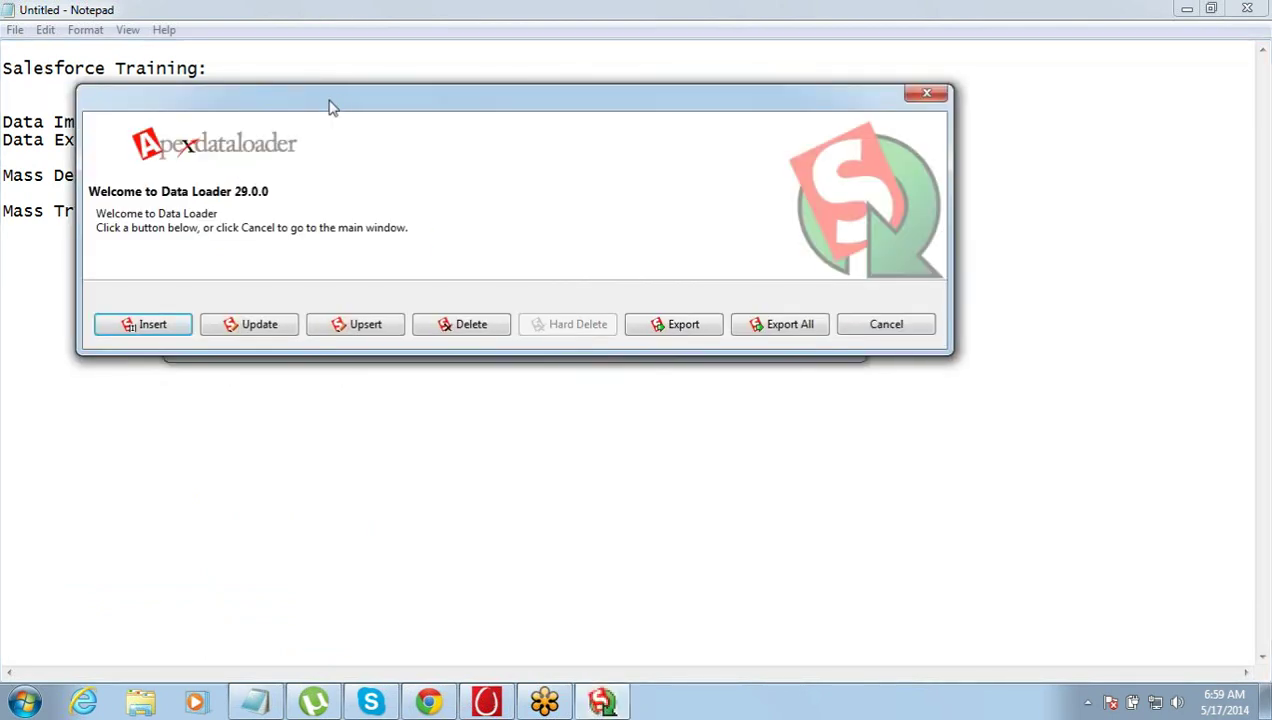
left_click_drag(338, 107, 481, 98)
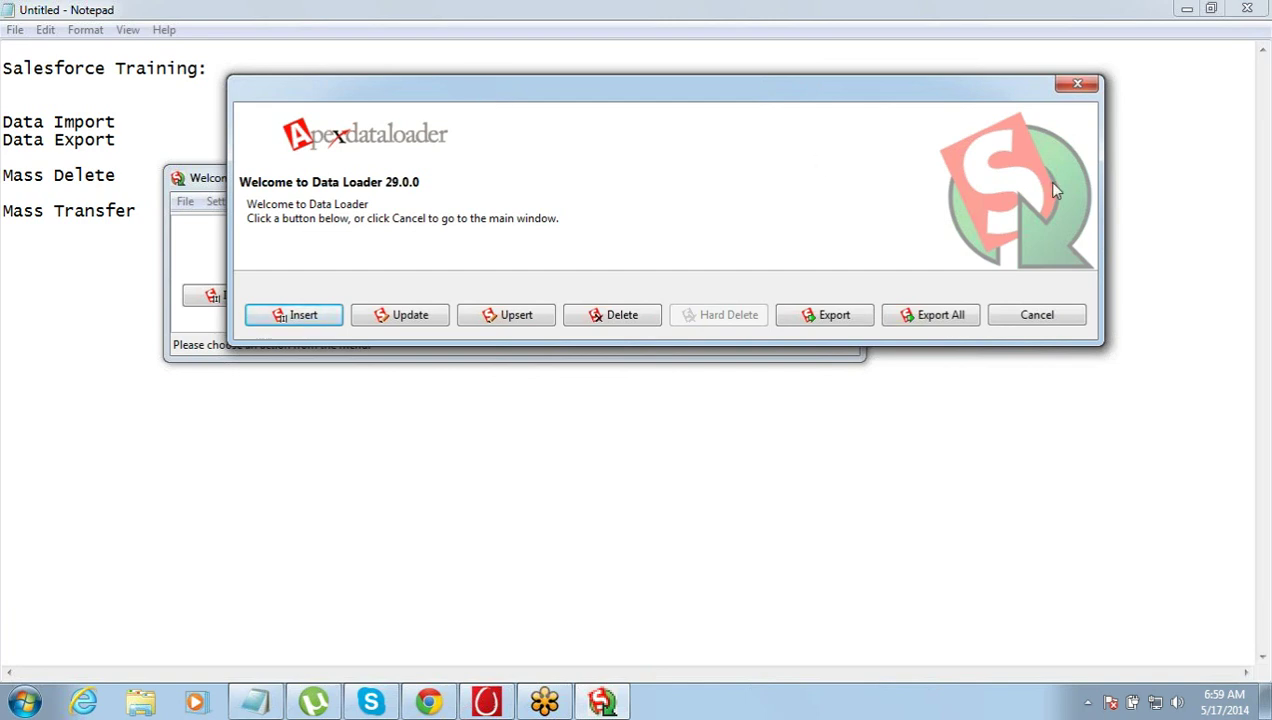
Close the Data Loader welcome dialog and minimize the main Data Loader window.
key("Escape")
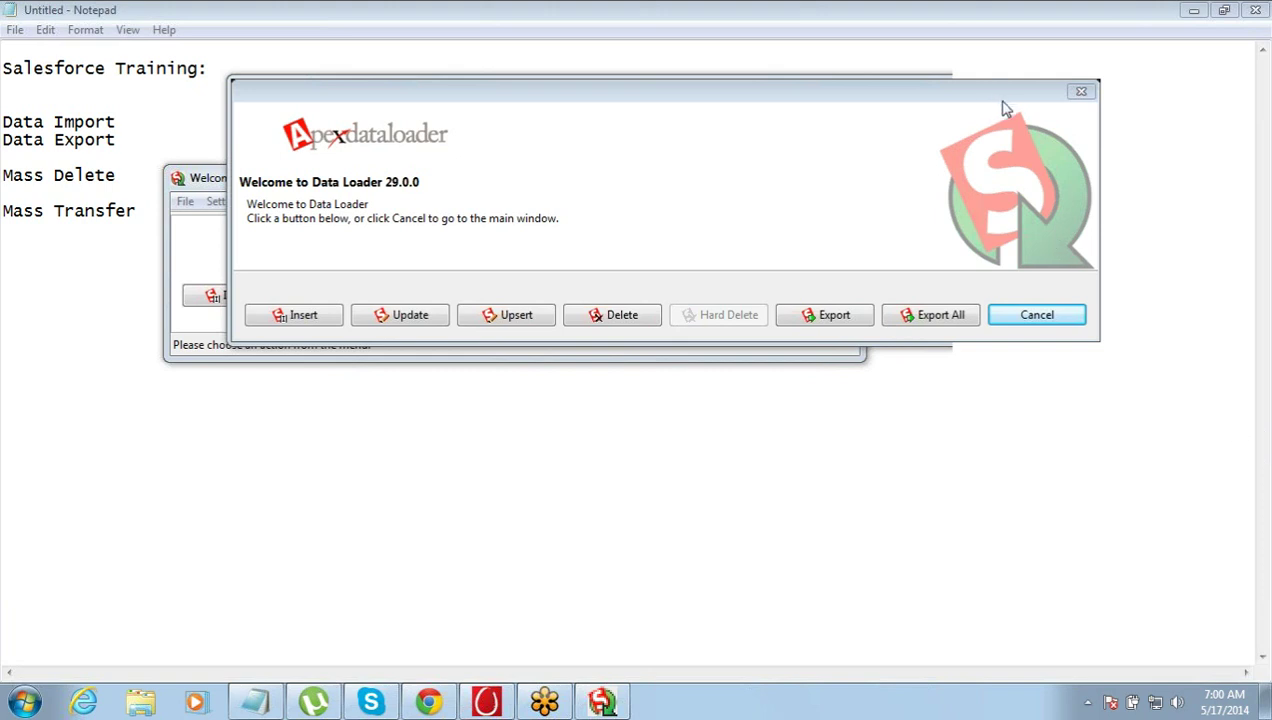
left_click_drag(781, 107, 927, 418)
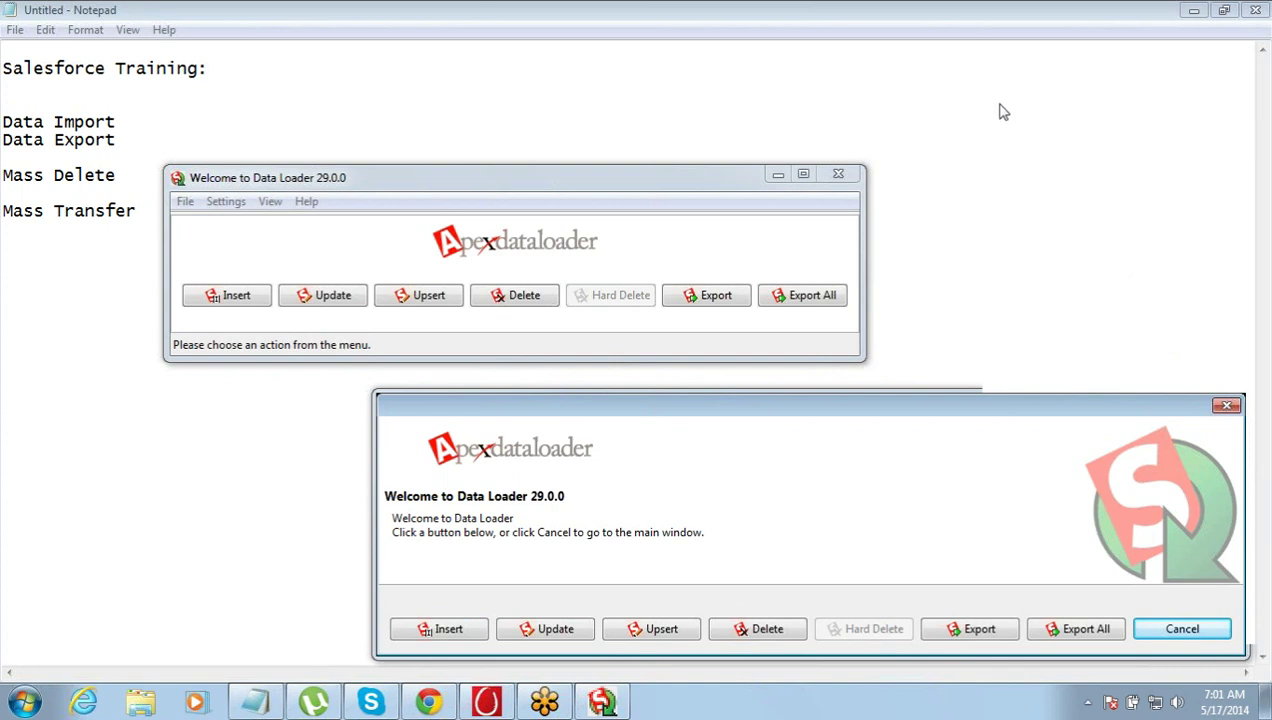
left_click(843, 184)
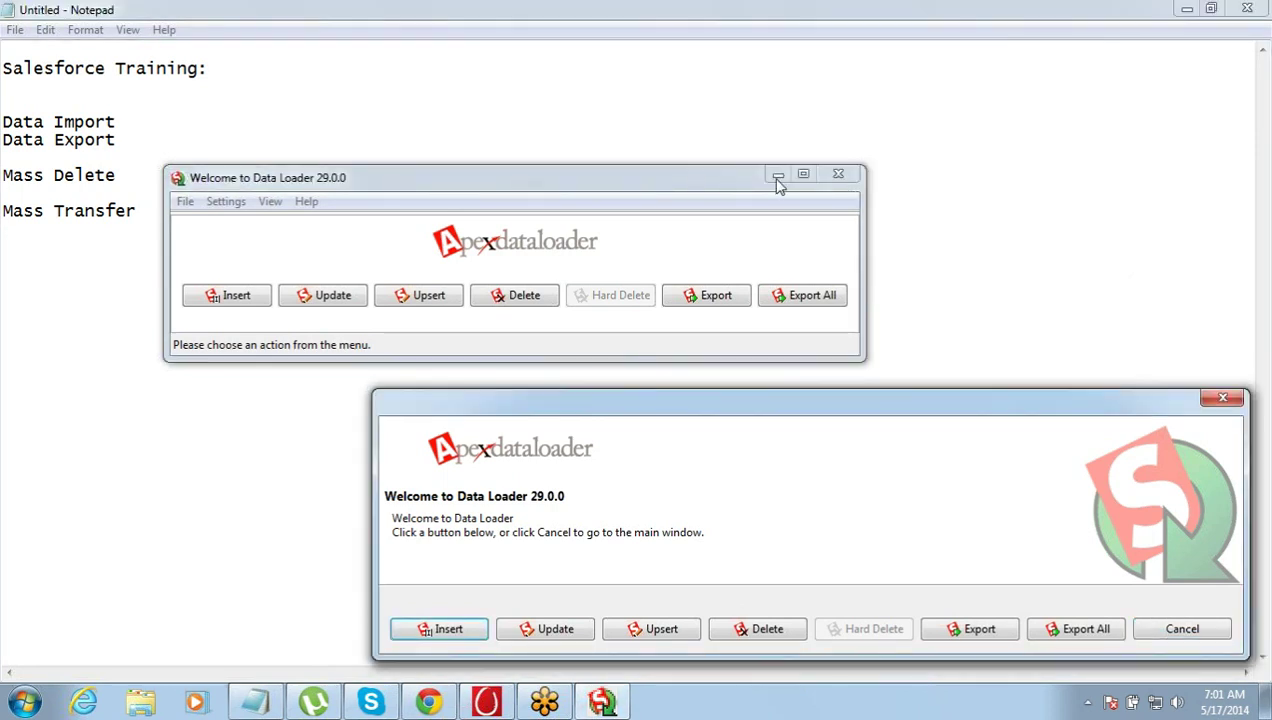
left_click(1223, 398)
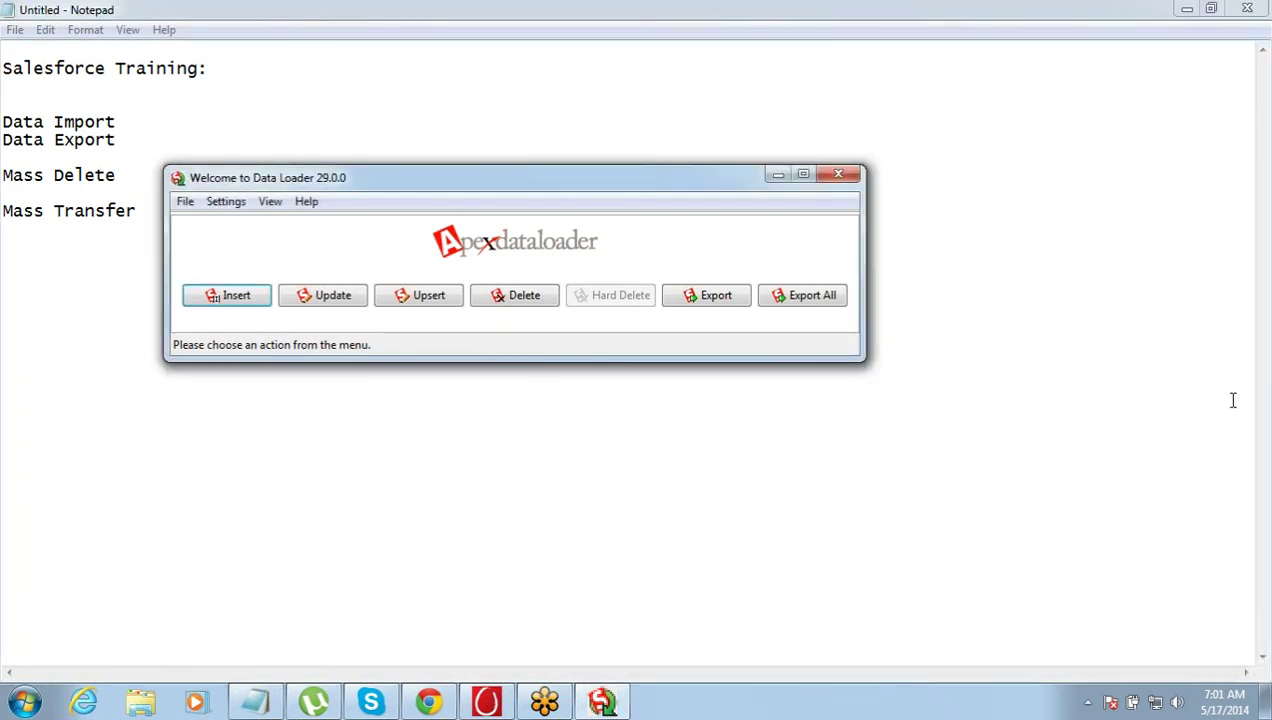
left_click(778, 180)
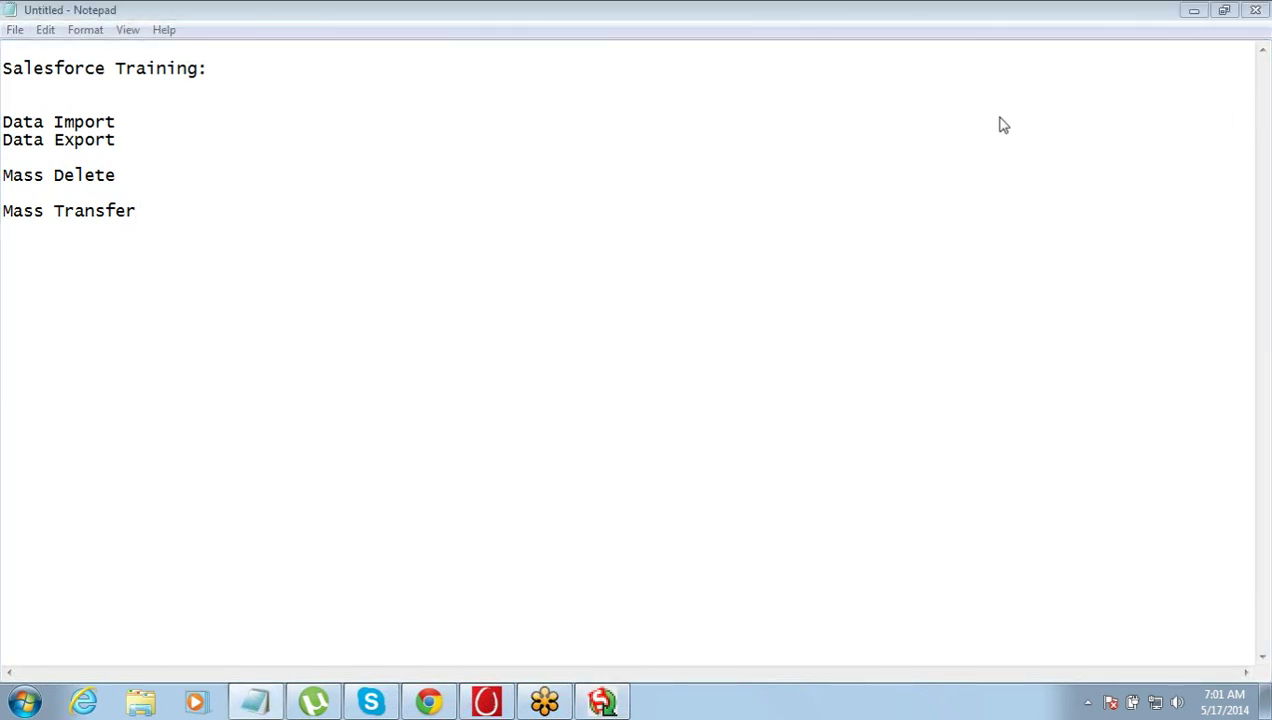
Add a "Data Loader>" heading below Mass Transfer in the notes and start a new line under it.
left_click(169, 213)
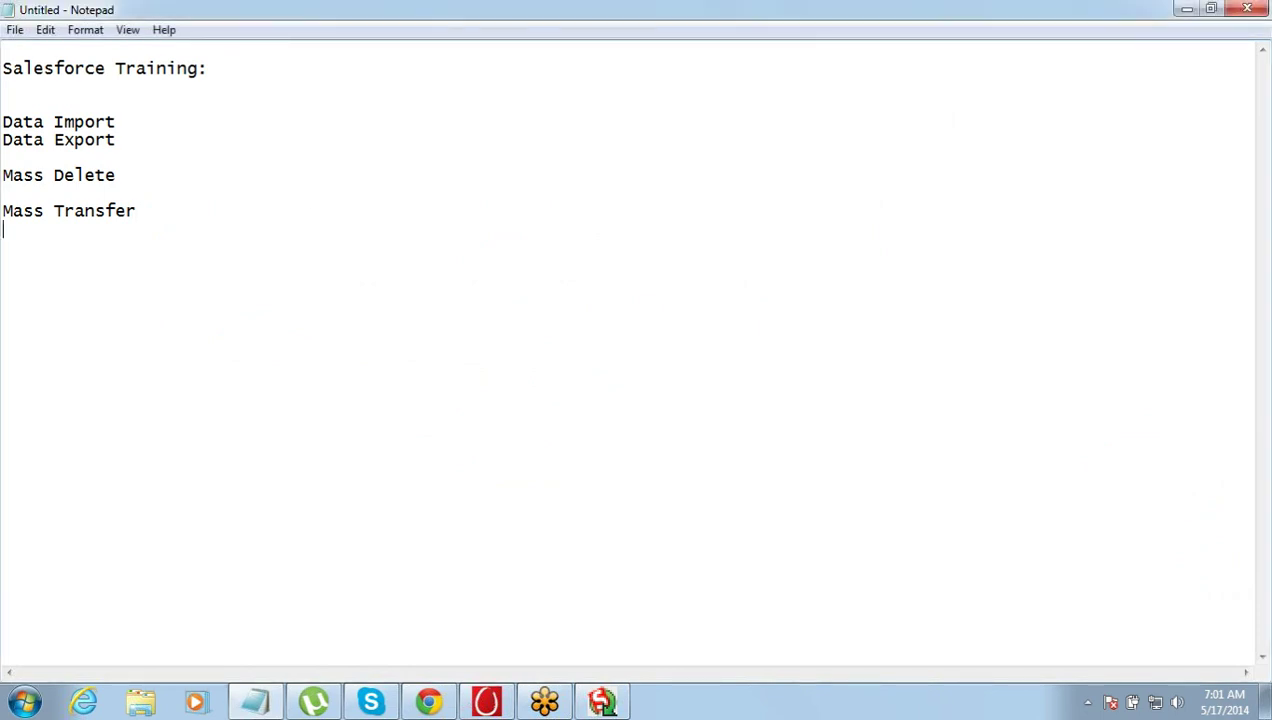
type("Data Loader>")
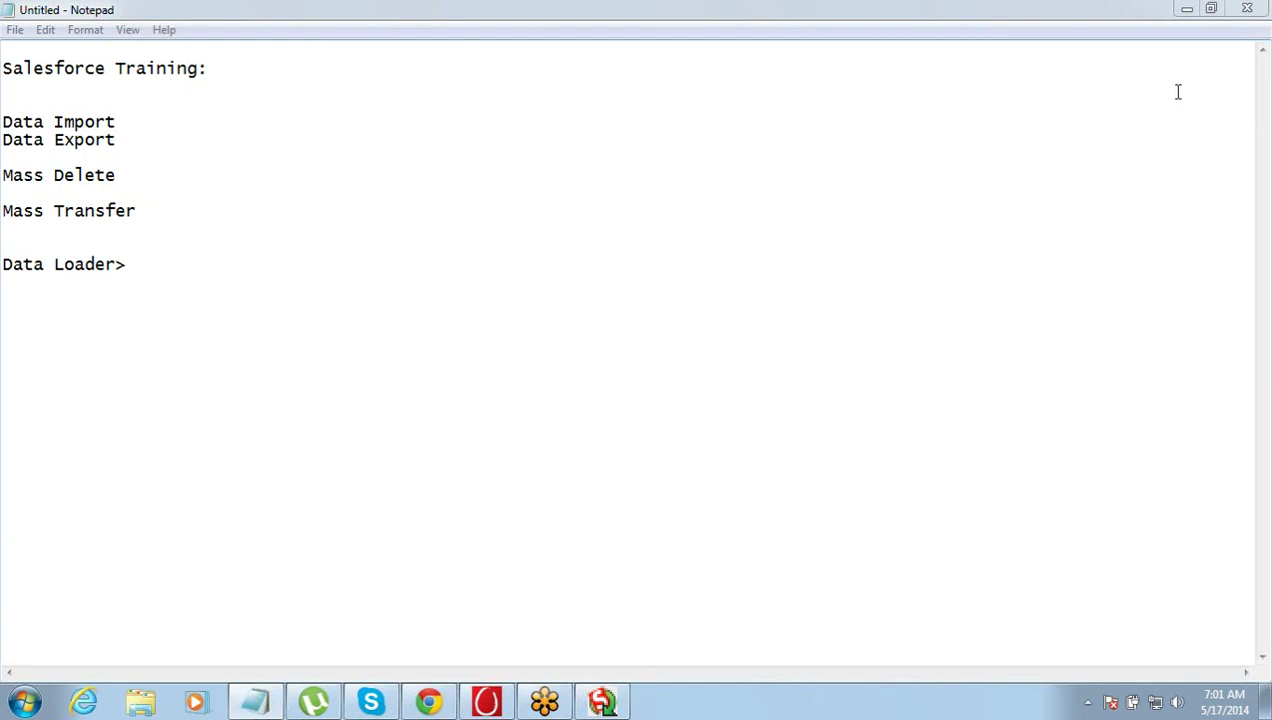
left_click(149, 276)
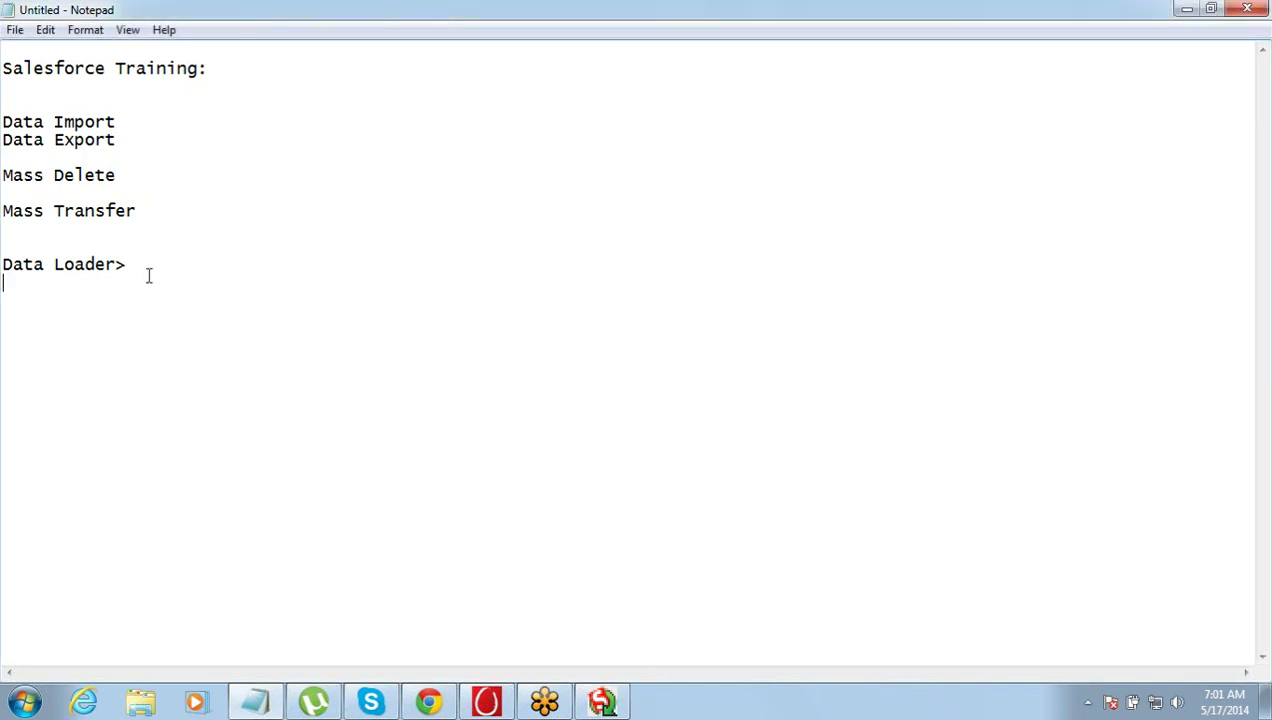
Switch back to Salesforce in Chrome and open the Data Loader setup page under Data Management.
left_click(427, 698)
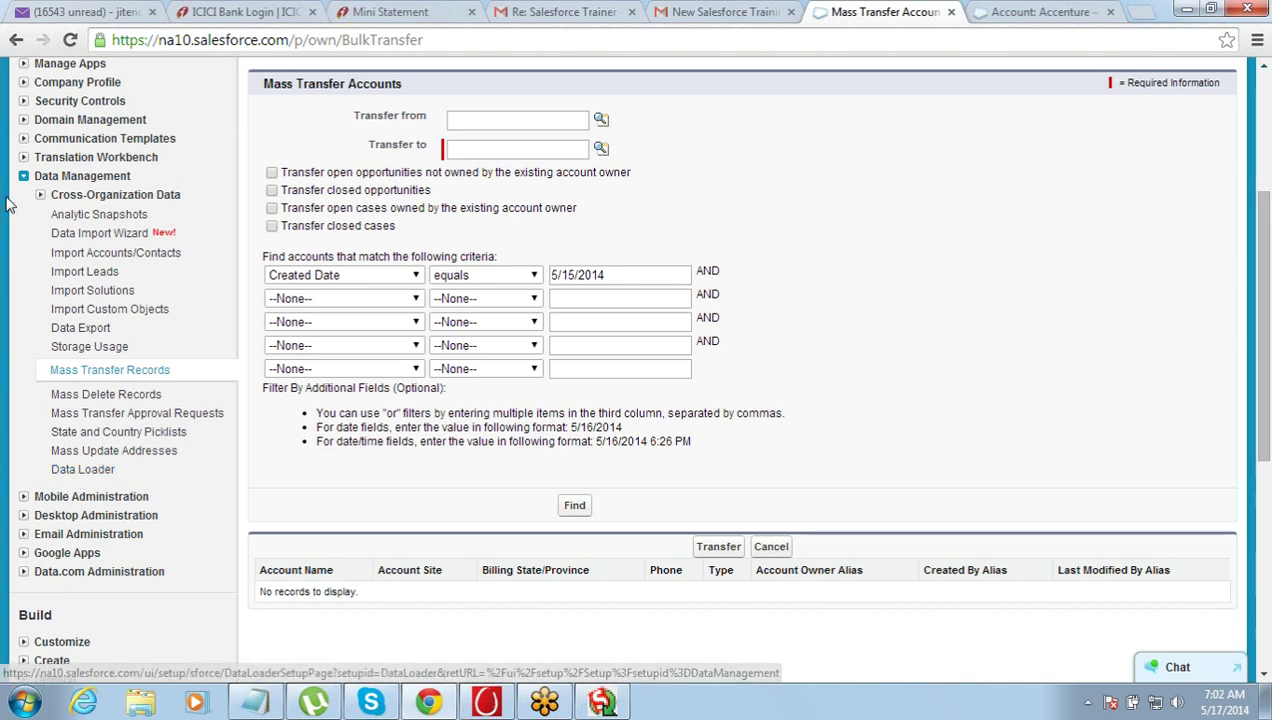
left_click(82, 470)
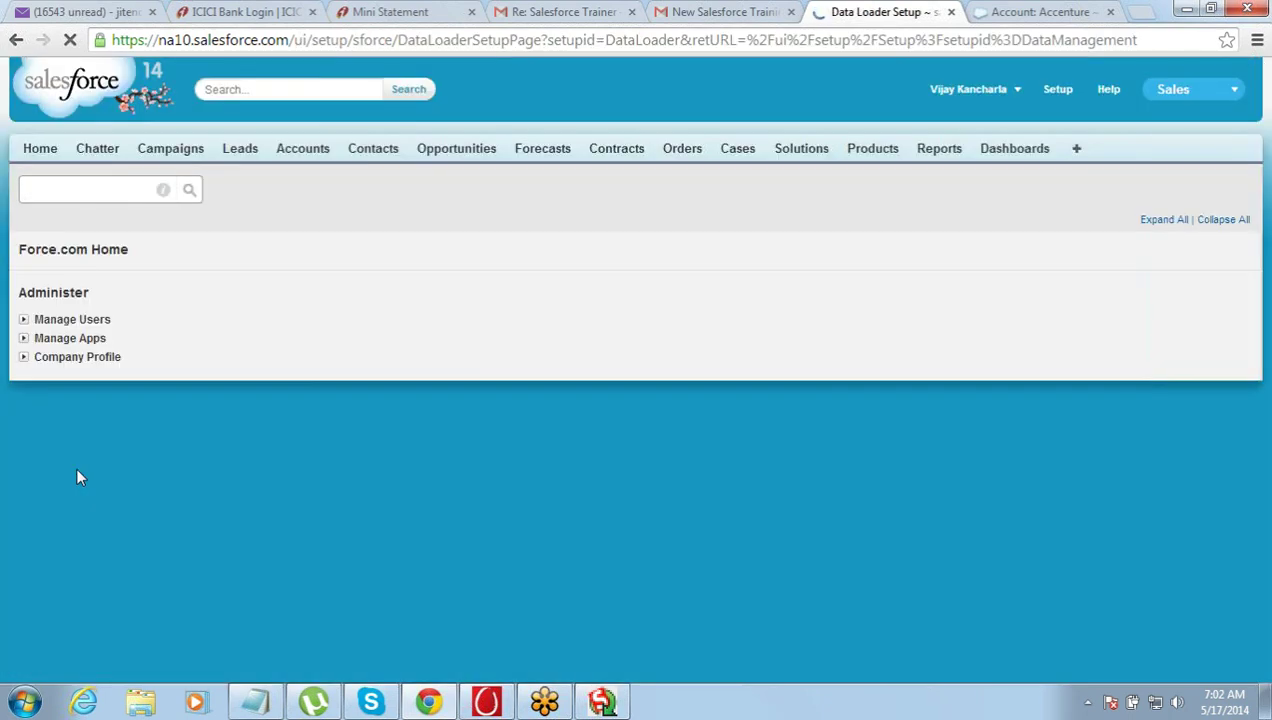